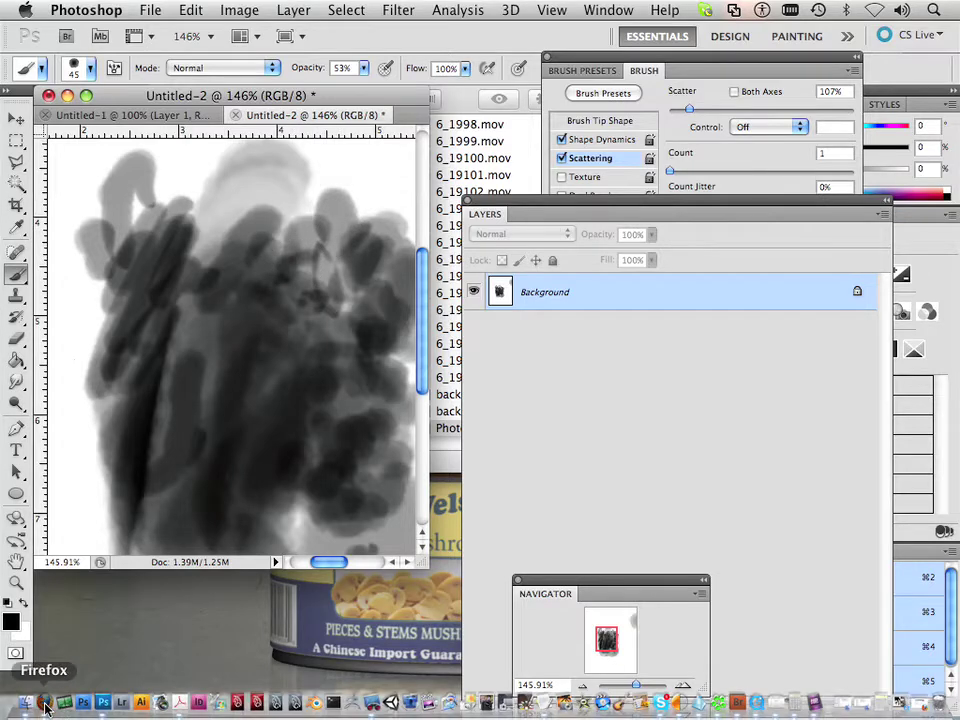
Search Google Images for 'junk' in Firefox.
left_click(44, 706)
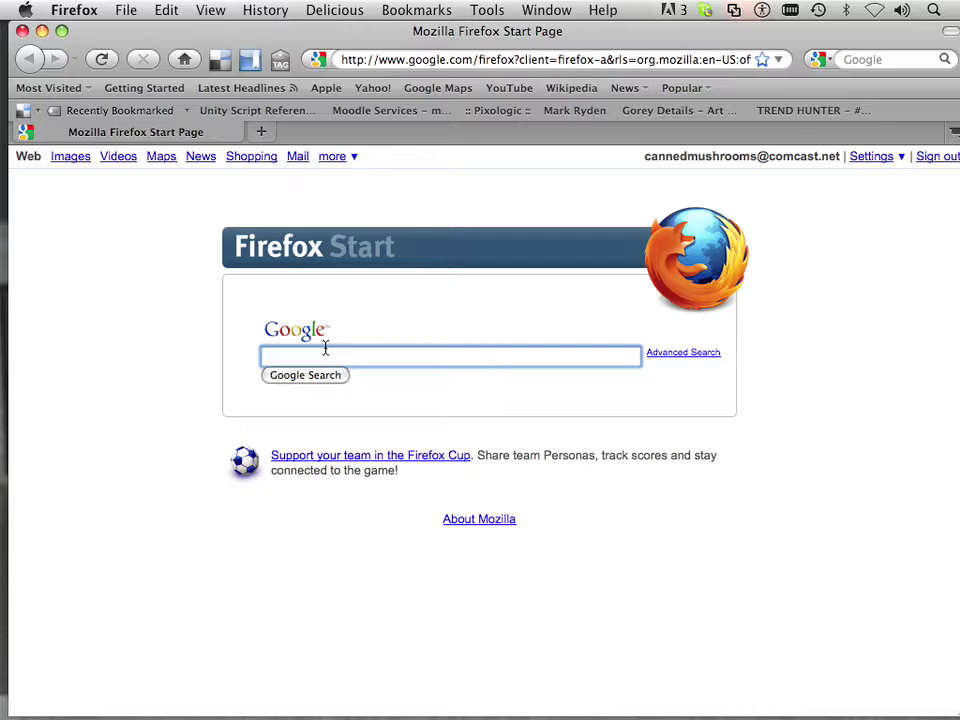
key("Return")
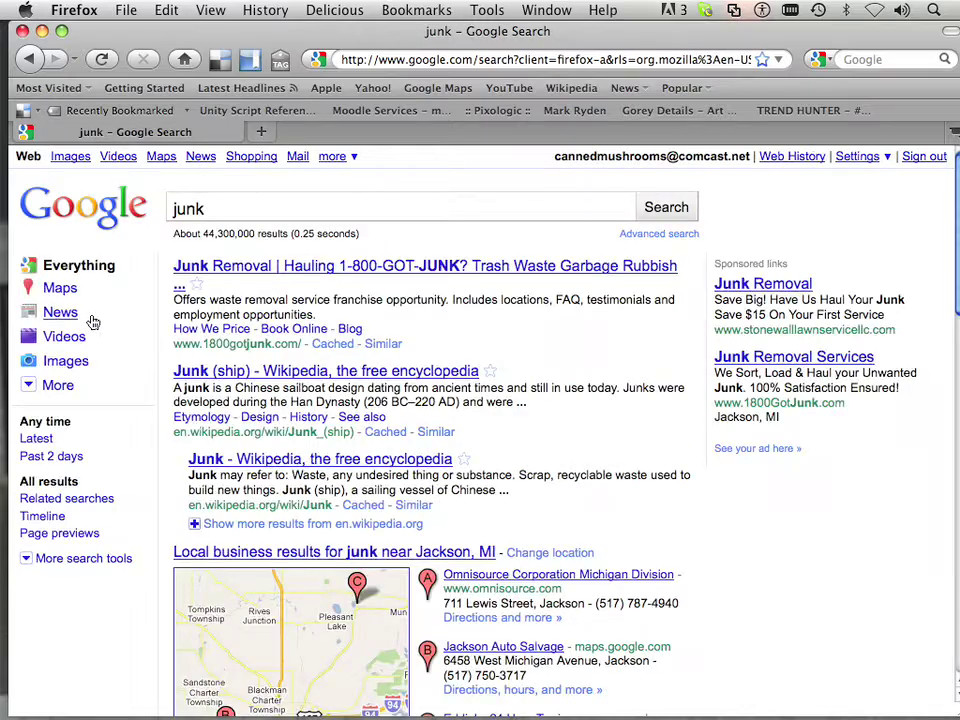
left_click(66, 361)
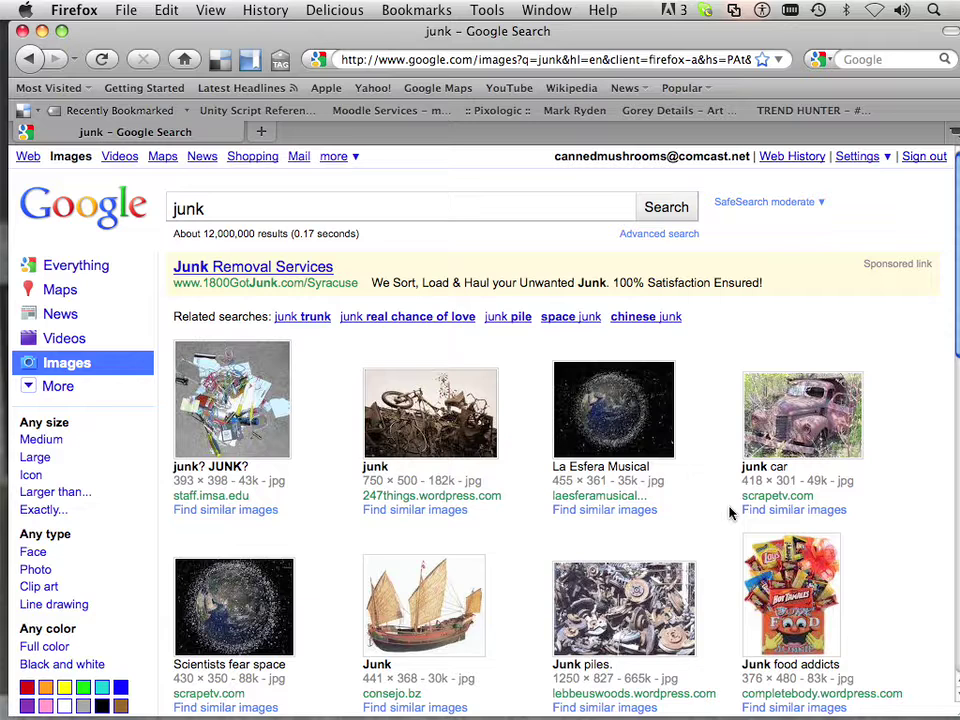
Open the 'Junk piles.' photo at full size and copy the image.
left_click(624, 630)
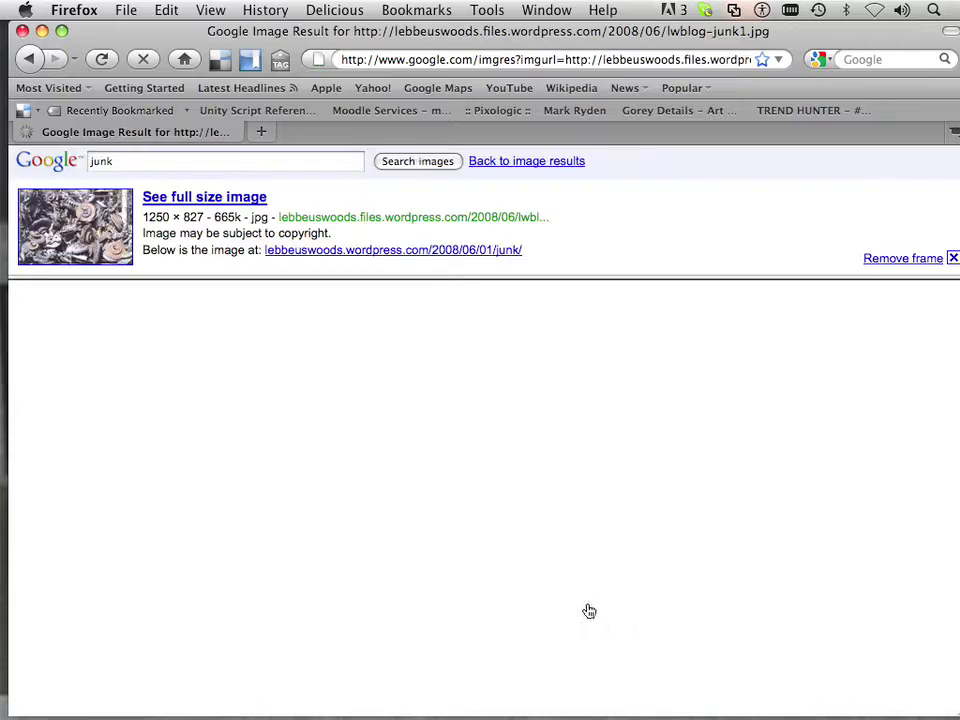
left_click(243, 196)
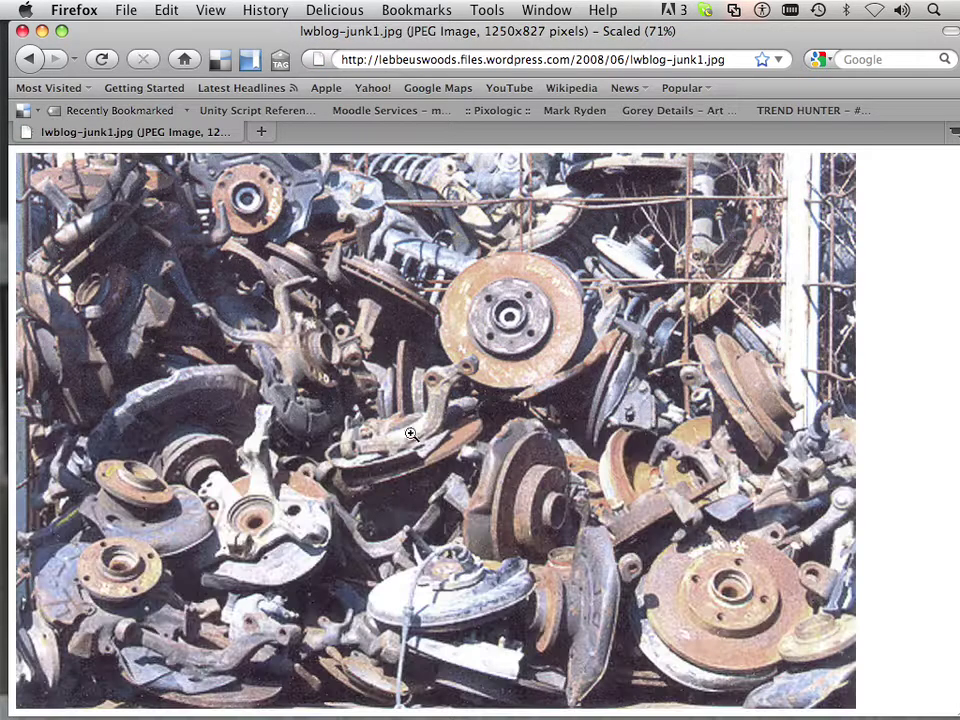
right_click(507, 482)
left_click(556, 507)
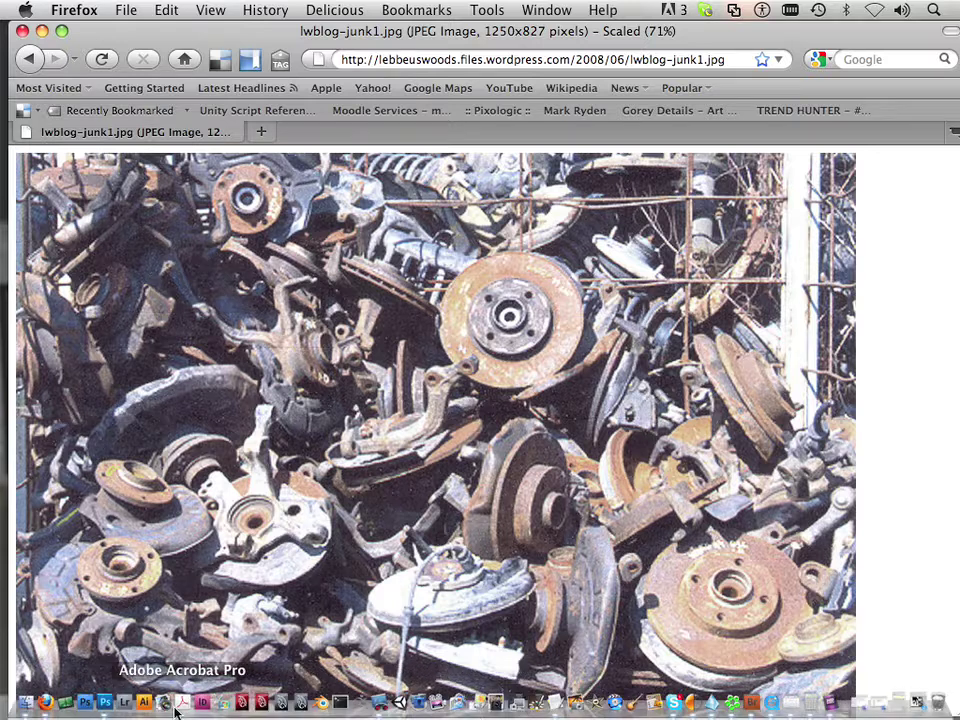
Create a new 1250 × 827 px document from the Clipboard preset.
left_click(104, 706)
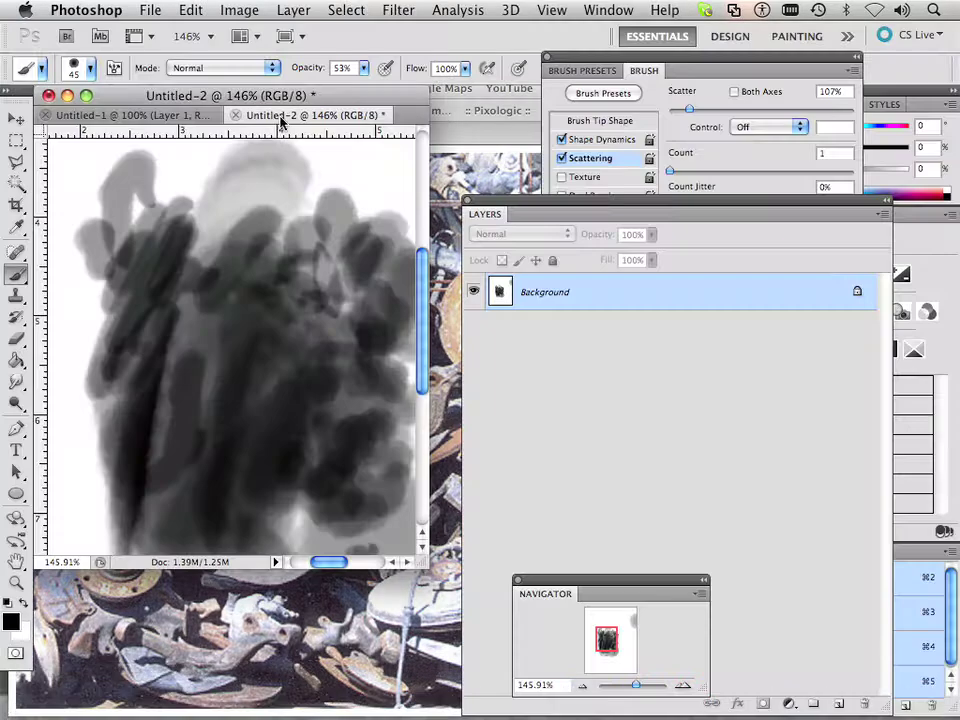
left_click(150, 10)
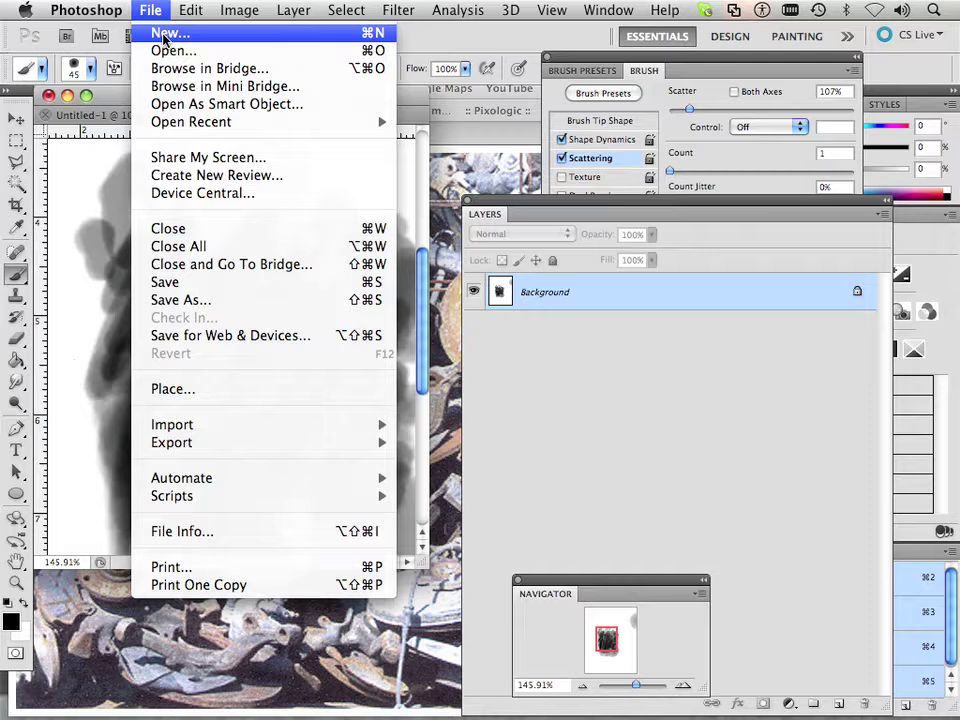
left_click(152, 36)
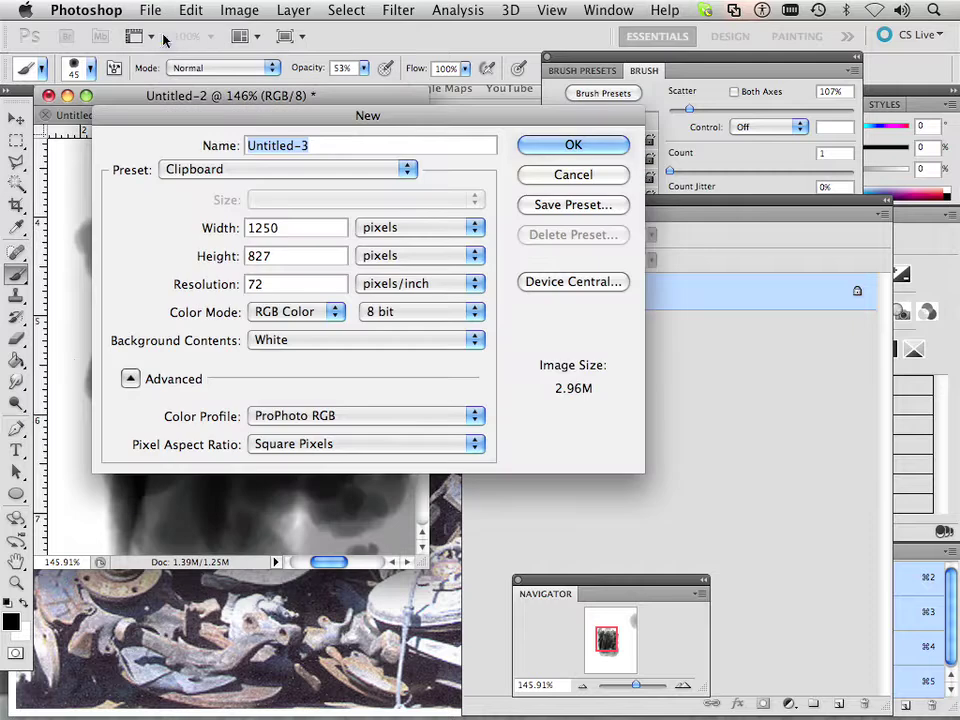
left_click(603, 146)
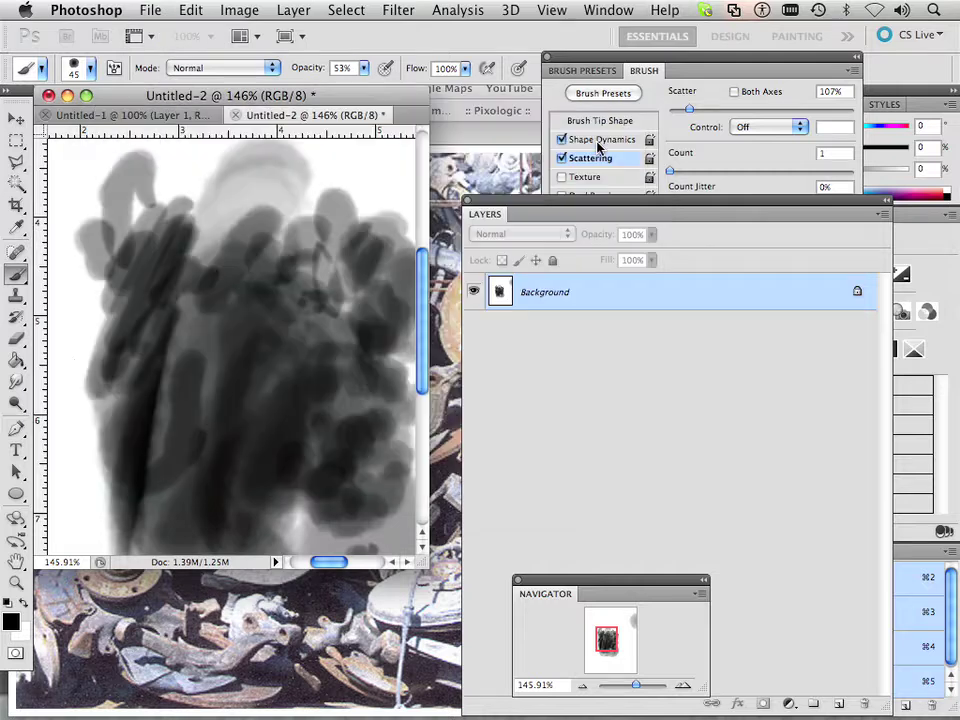
Paste the junk photo in as Layer 1, converting its colour profile.
left_click(189, 10)
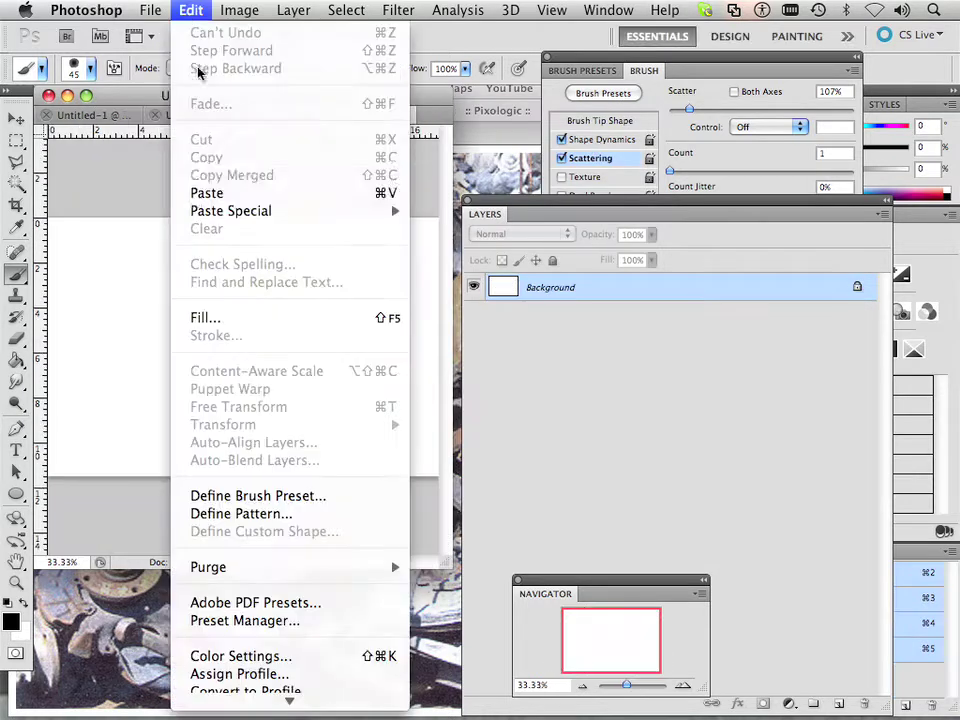
left_click(231, 195)
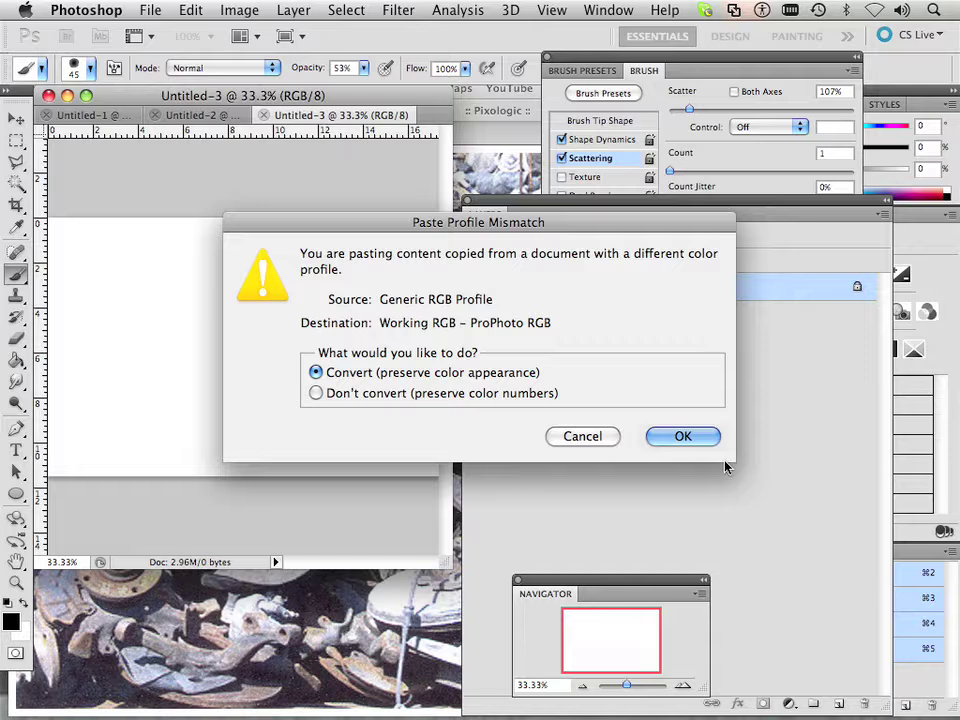
left_click(681, 436)
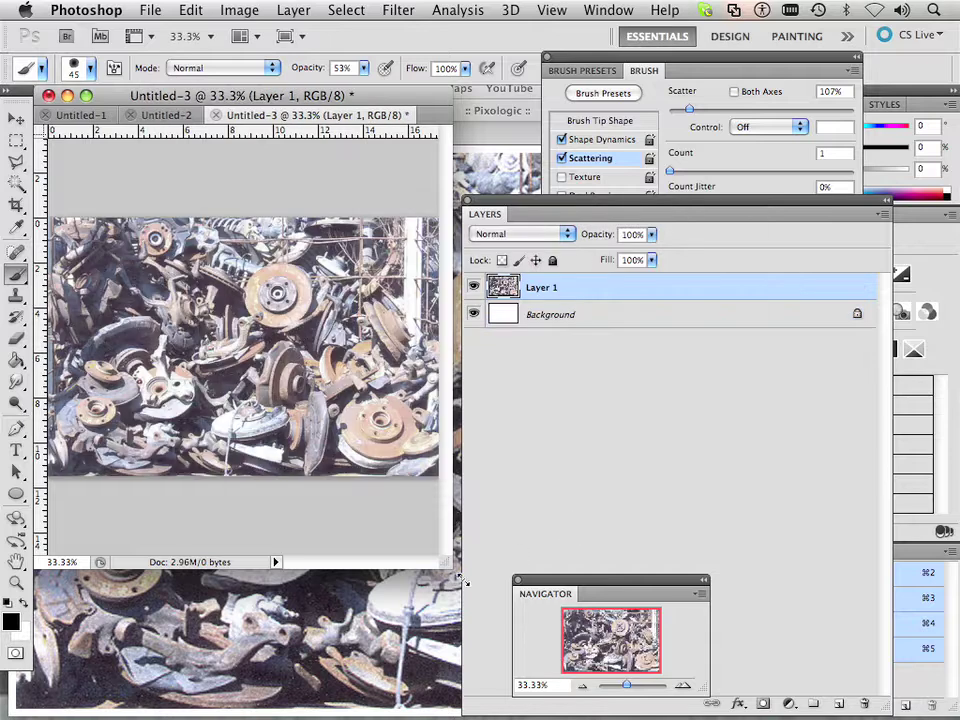
Trace a Lasso Tool selection around the central cluster of rusty car parts.
left_click_drag(462, 578, 700, 700)
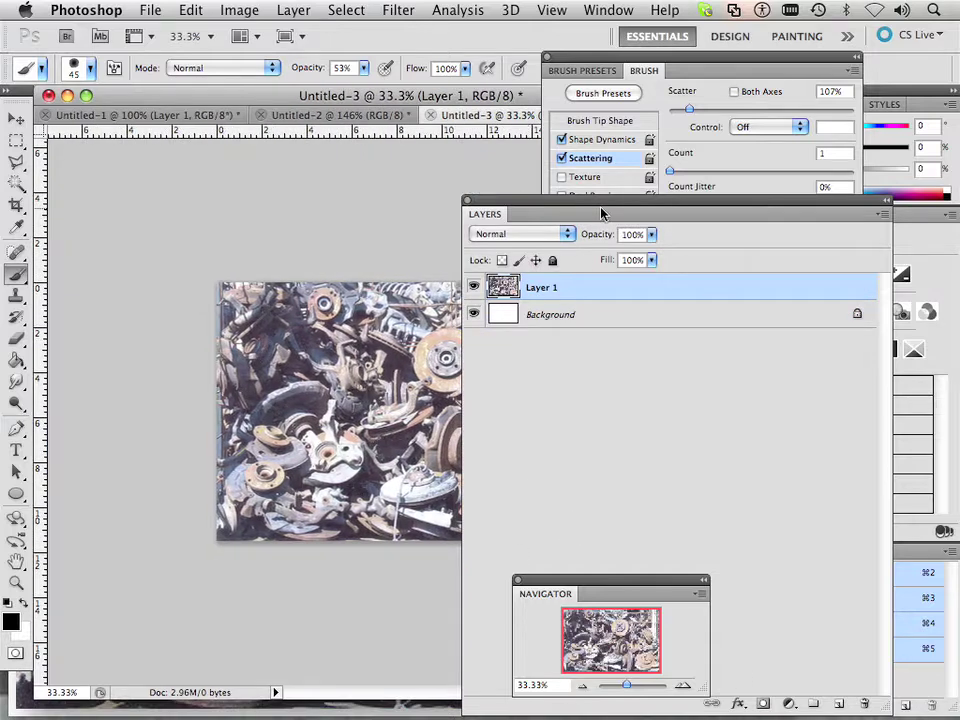
left_click_drag(576, 208, 826, 224)
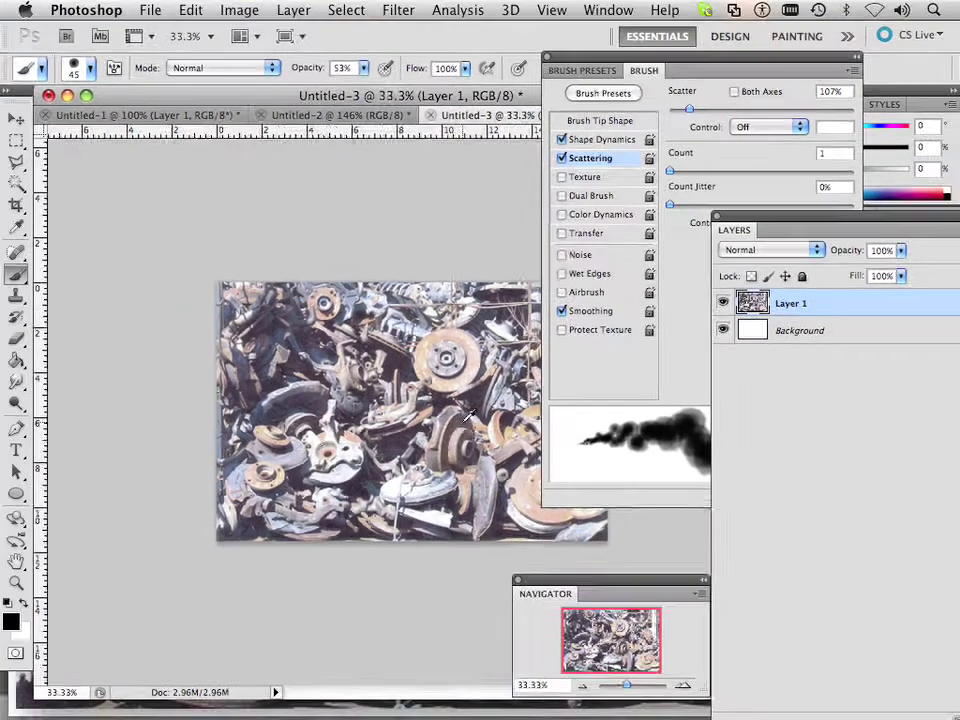
left_click_drag(460, 430, 468, 416)
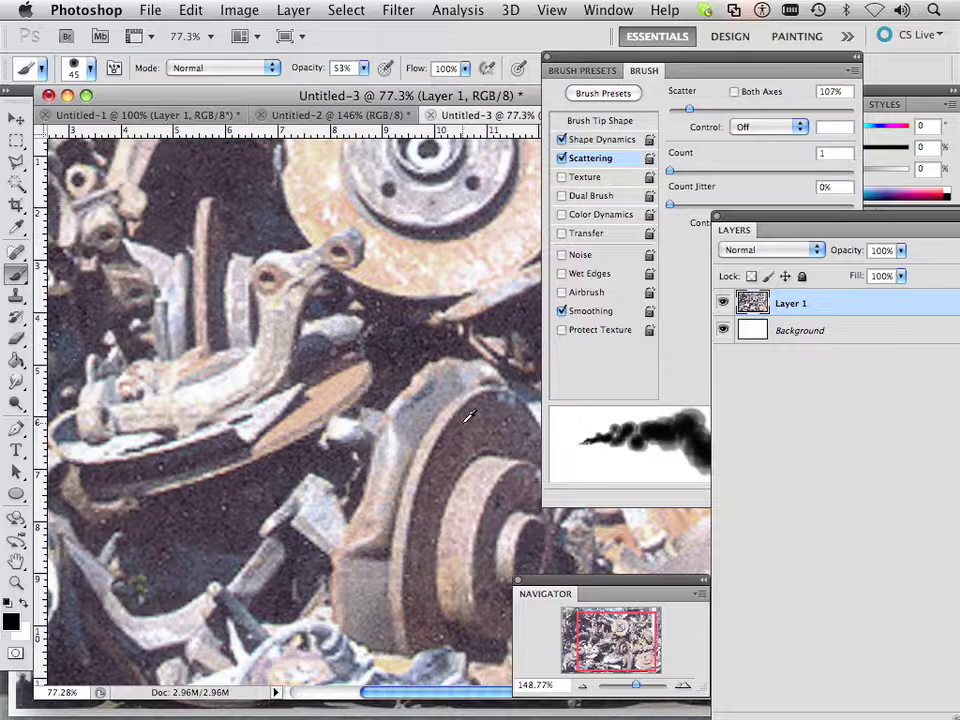
scroll(468, 416, "up", 3)
scroll(466, 420, "down", 4)
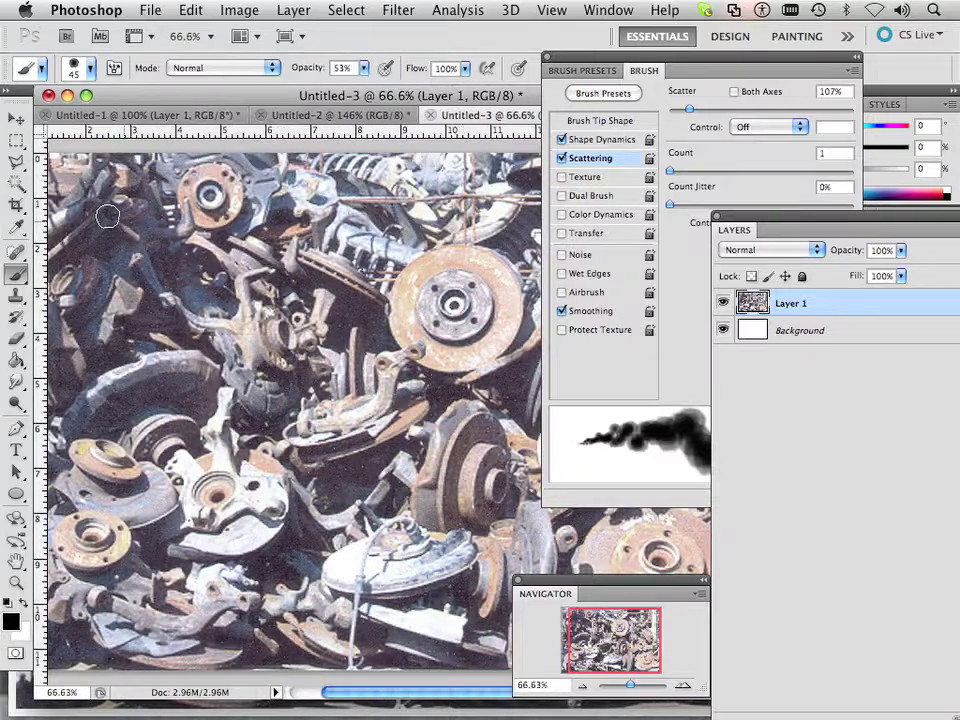
left_click(16, 166)
mouse_move(16, 166)
left_mouse_down()
mouse_move(28, 178)
mouse_move(58, 158)
left_mouse_up()
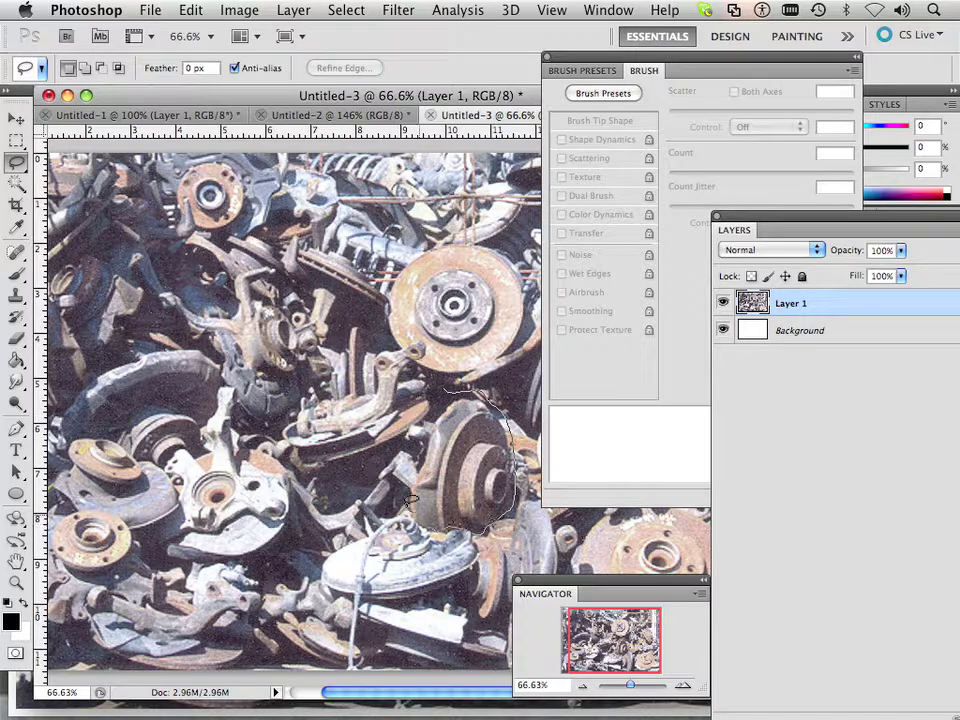
mouse_move(304, 518)
left_mouse_down()
mouse_move(255, 556)
mouse_move(166, 544)
mouse_move(192, 512)
mouse_move(180, 441)
left_mouse_up()
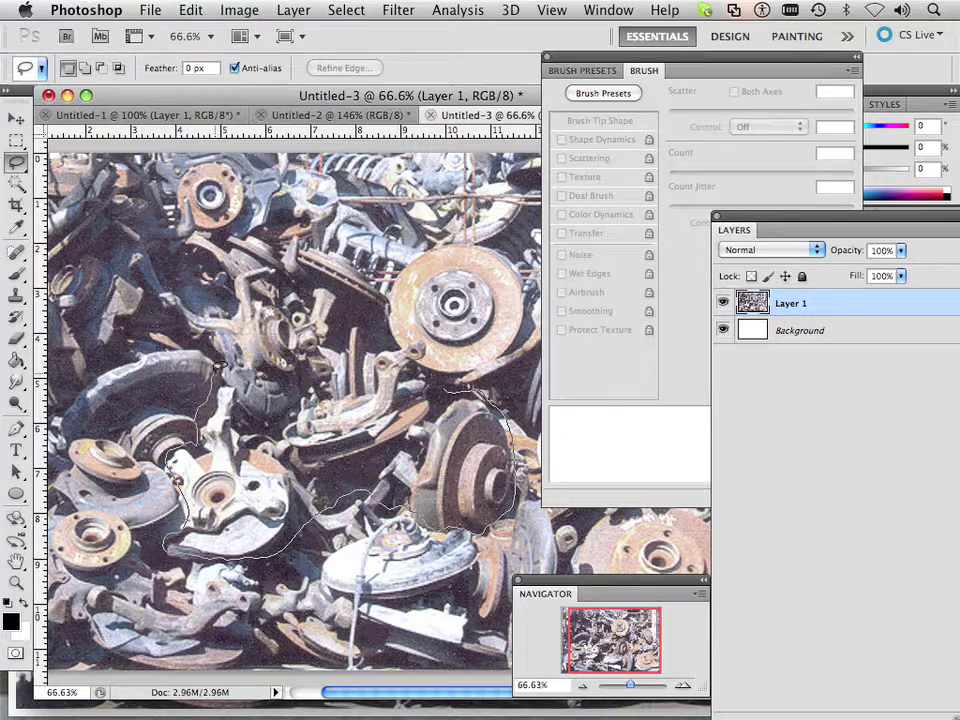
mouse_move(217, 336)
left_mouse_down()
mouse_move(190, 305)
mouse_move(231, 306)
mouse_move(270, 268)
left_mouse_up()
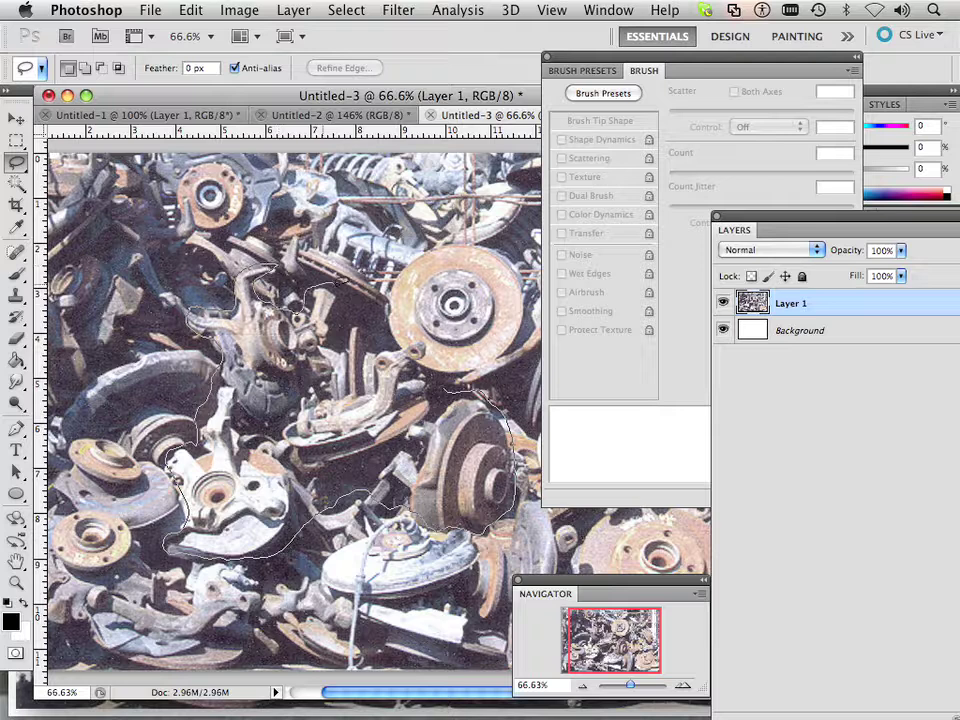
mouse_move(376, 342)
left_mouse_down()
mouse_move(434, 330)
mouse_move(437, 370)
mouse_move(462, 345)
left_mouse_up()
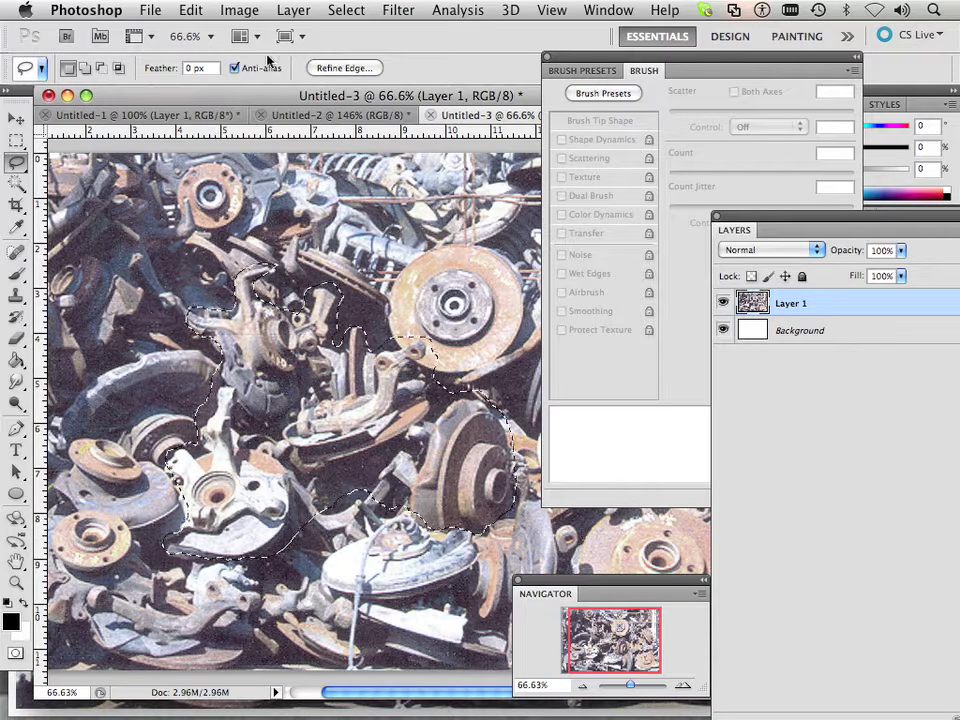
Copy the lassoed car parts and create a new 565 × 565 px document.
left_click(190, 10)
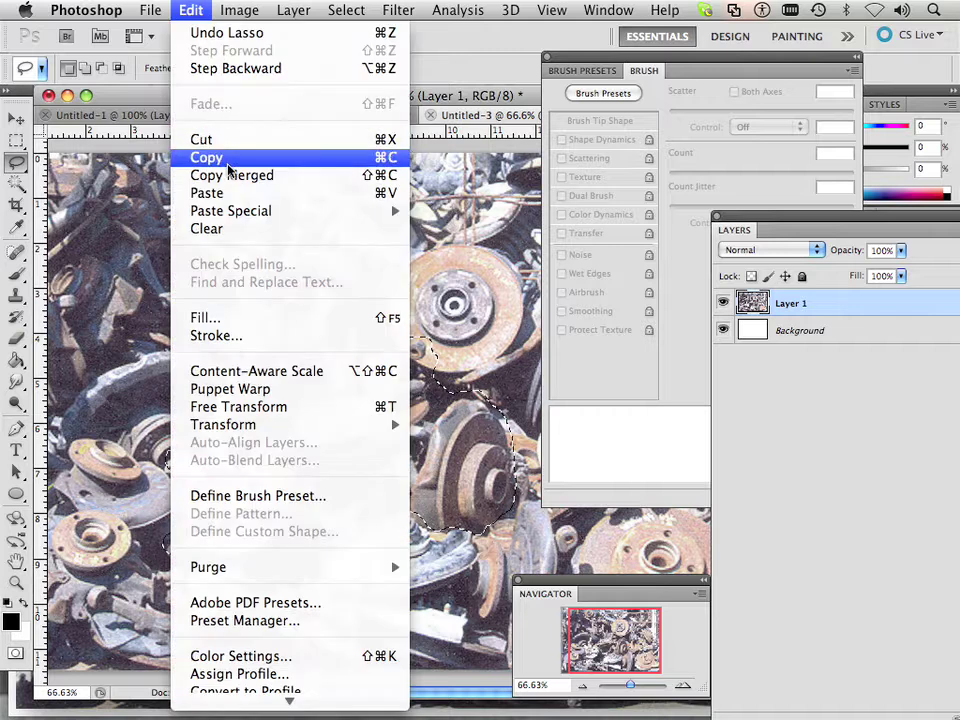
left_click(232, 158)
left_click(150, 10)
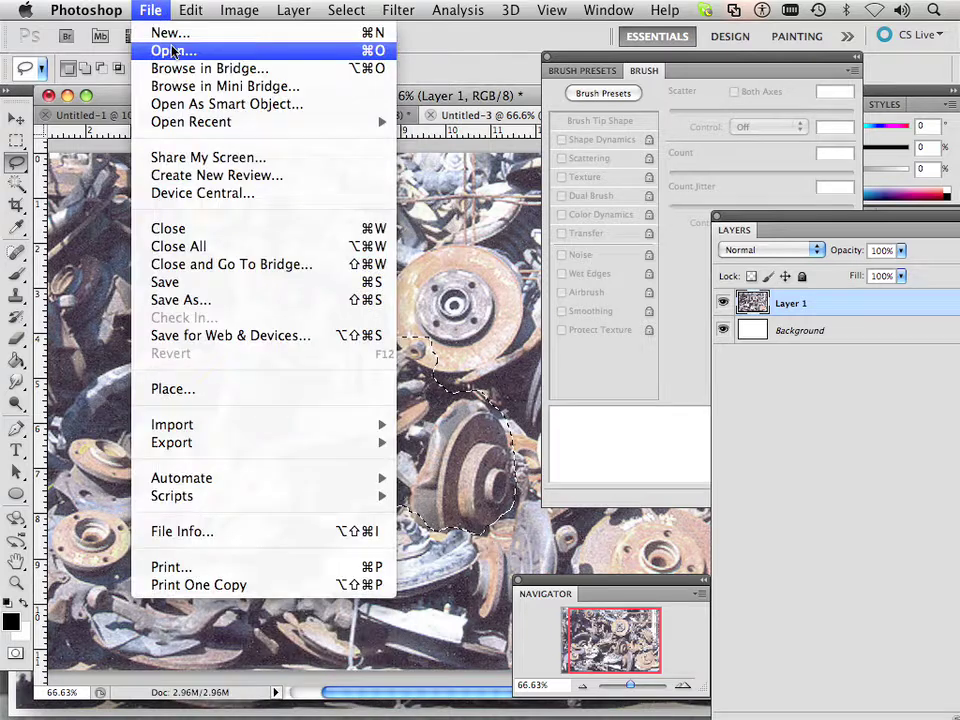
left_click(190, 40)
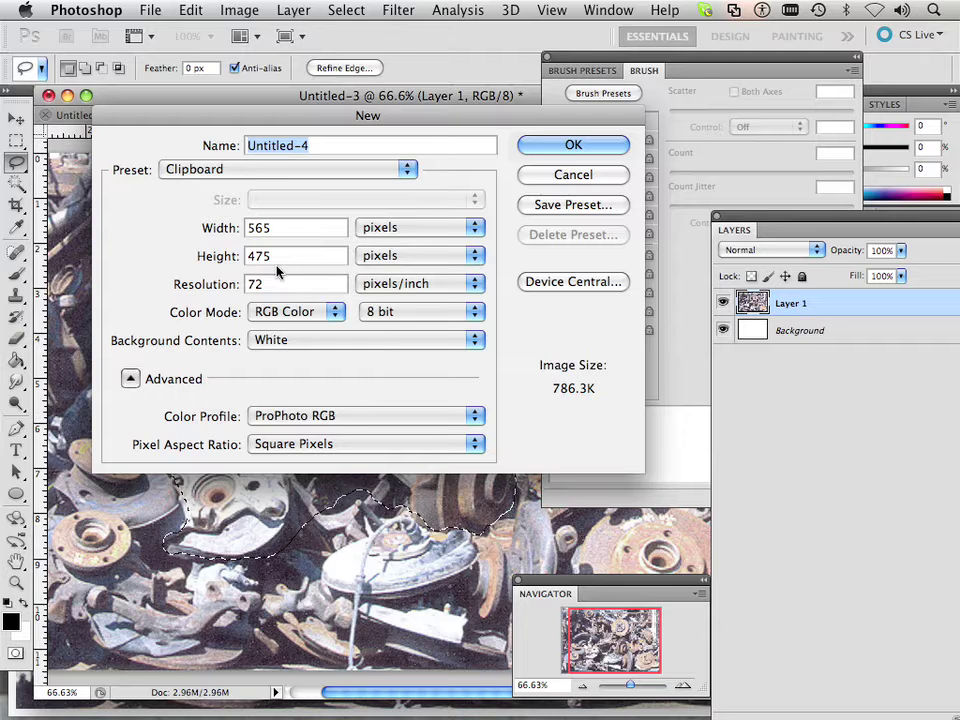
key("Tab")
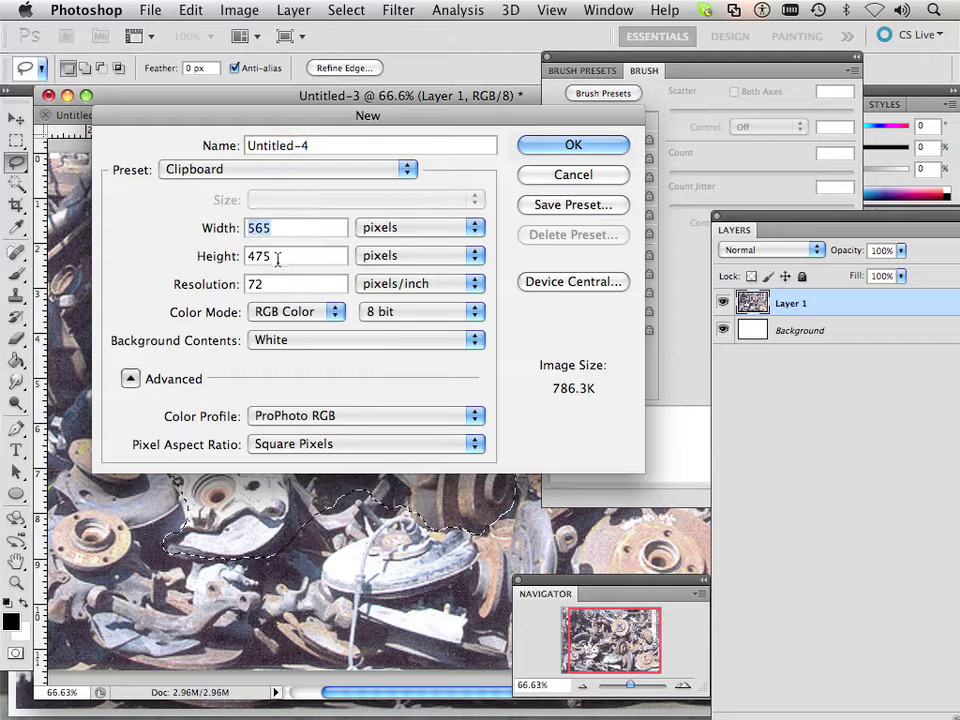
key("Tab")
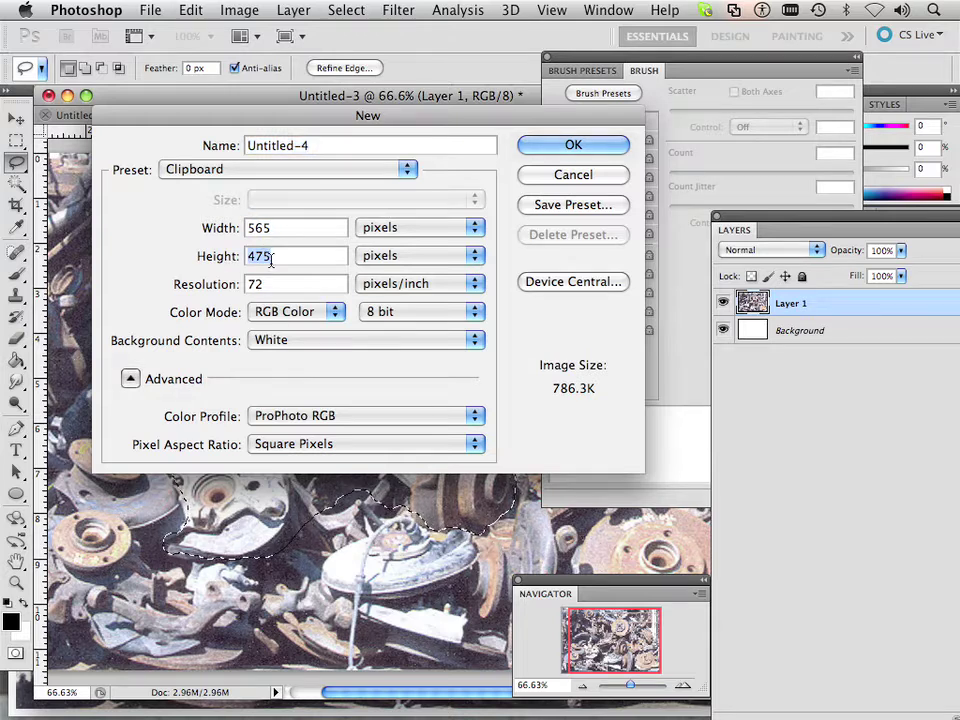
type("565")
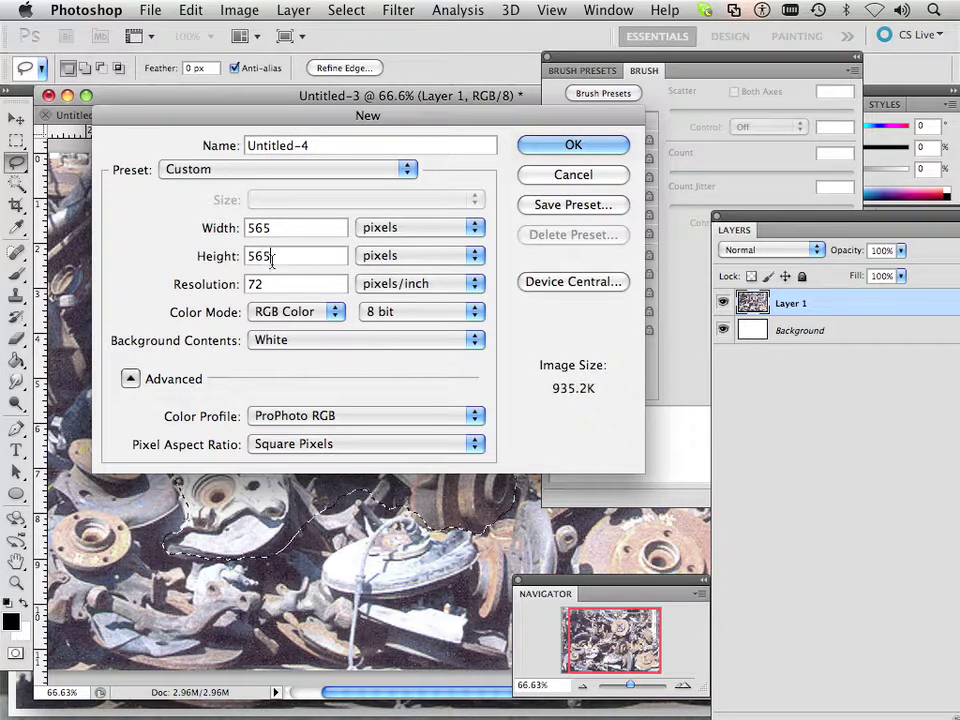
left_click(560, 148)
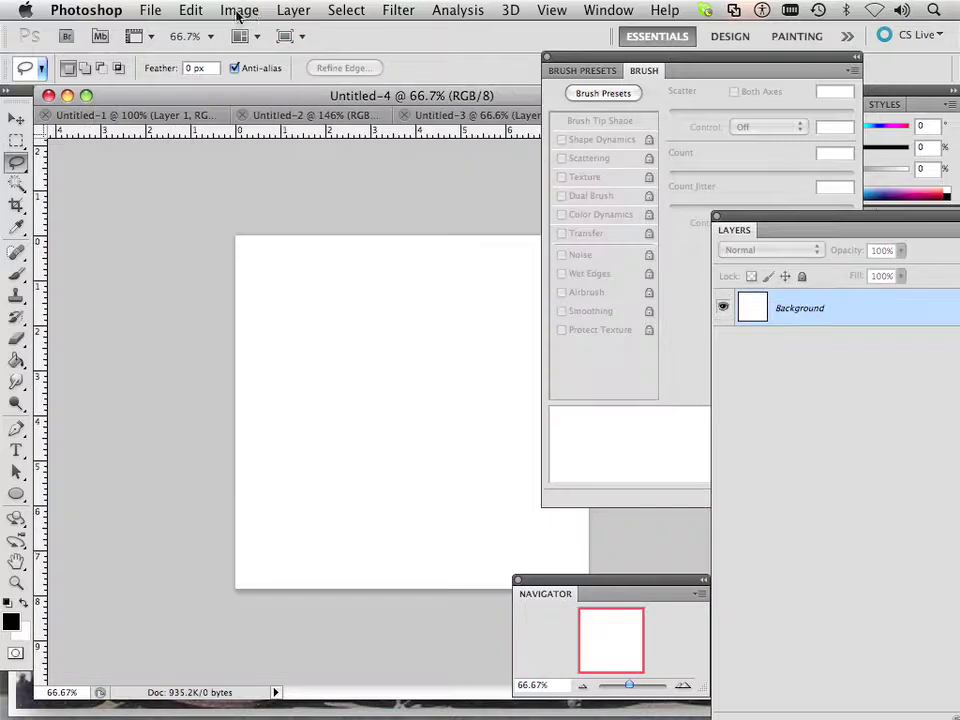
Paste the copied car parts into the new document as Layer 1.
left_click(191, 12)
left_click(219, 193)
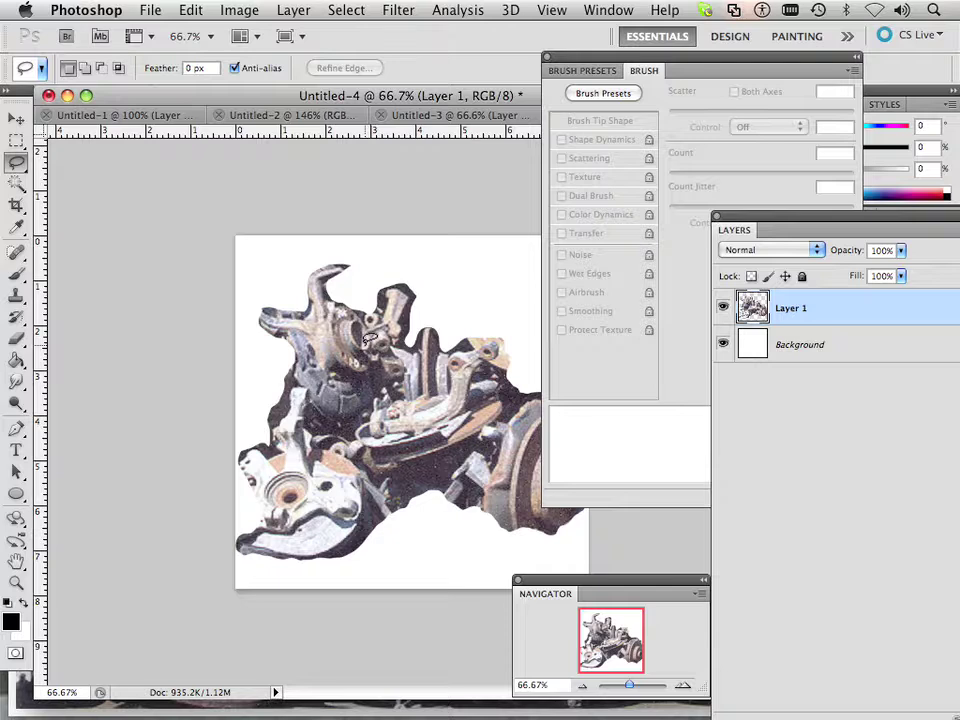
scroll(368, 339, "down", 1)
scroll(368, 339, "up", 3)
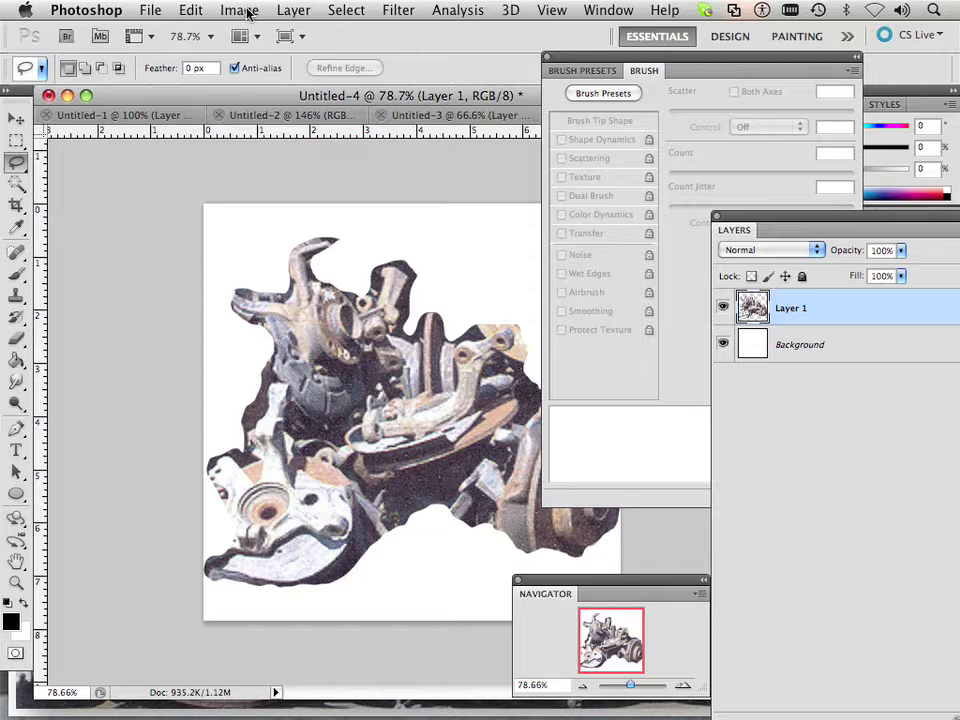
Apply Exposure +1.06, Offset −0.4388 and Gamma 2.48 to the car-parts layer.
left_click(241, 14)
mouse_move(300, 68)
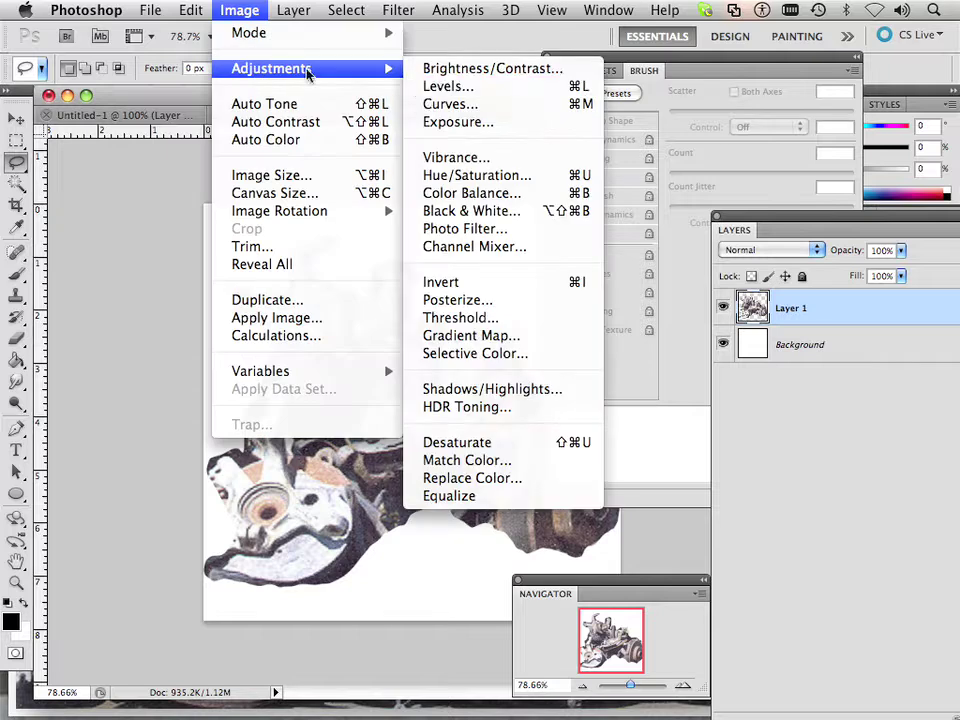
left_click(437, 127)
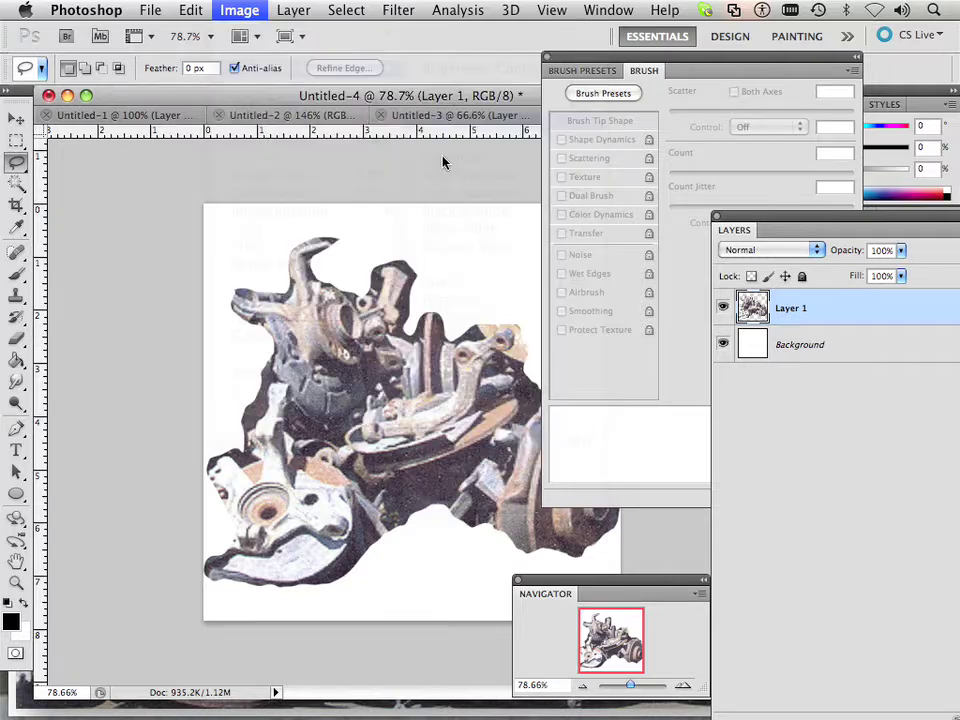
left_click_drag(855, 172, 510, 62)
mouse_move(587, 153)
left_mouse_down()
mouse_move(538, 150)
mouse_move(598, 152)
left_mouse_up()
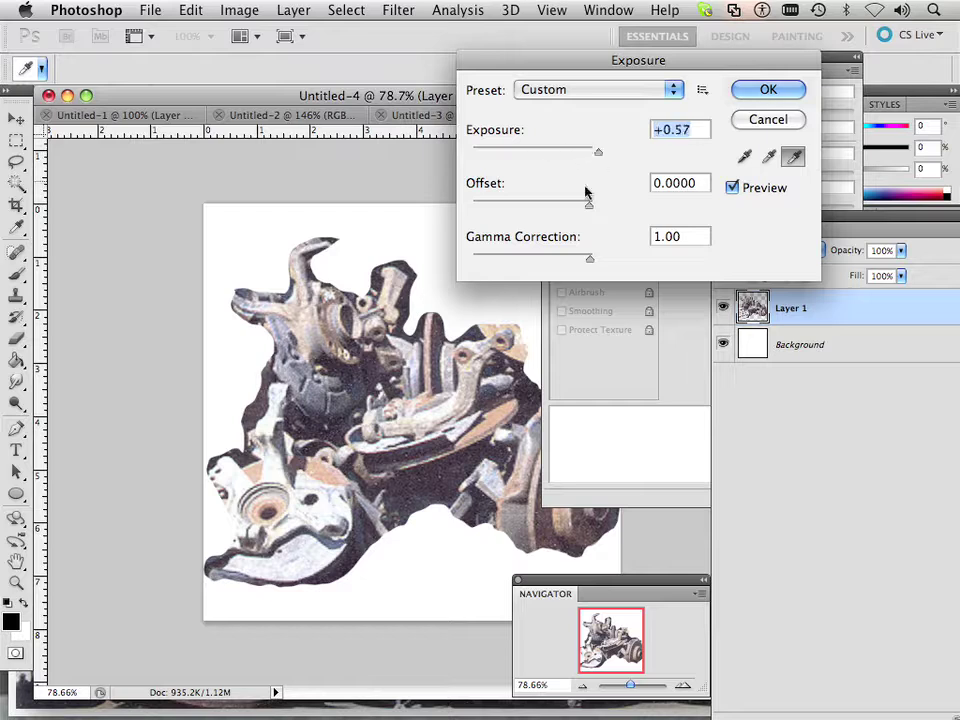
mouse_move(589, 204)
left_mouse_down()
mouse_move(560, 212)
mouse_move(594, 213)
left_mouse_up()
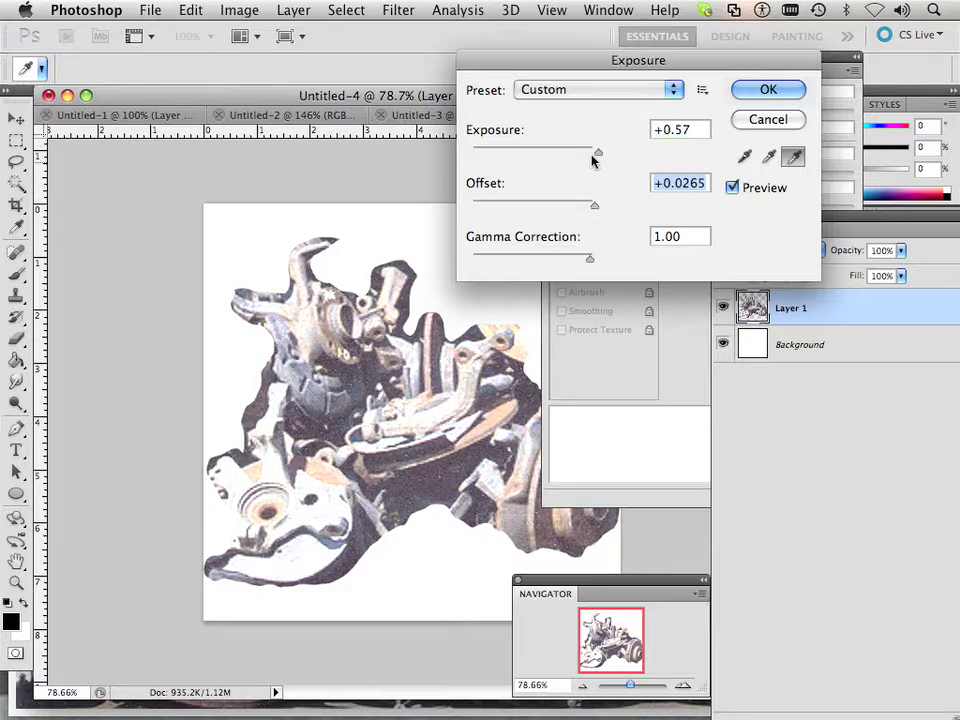
mouse_move(594, 154)
left_mouse_down()
mouse_move(551, 150)
mouse_move(606, 152)
left_mouse_up()
left_click_drag(594, 208, 532, 208)
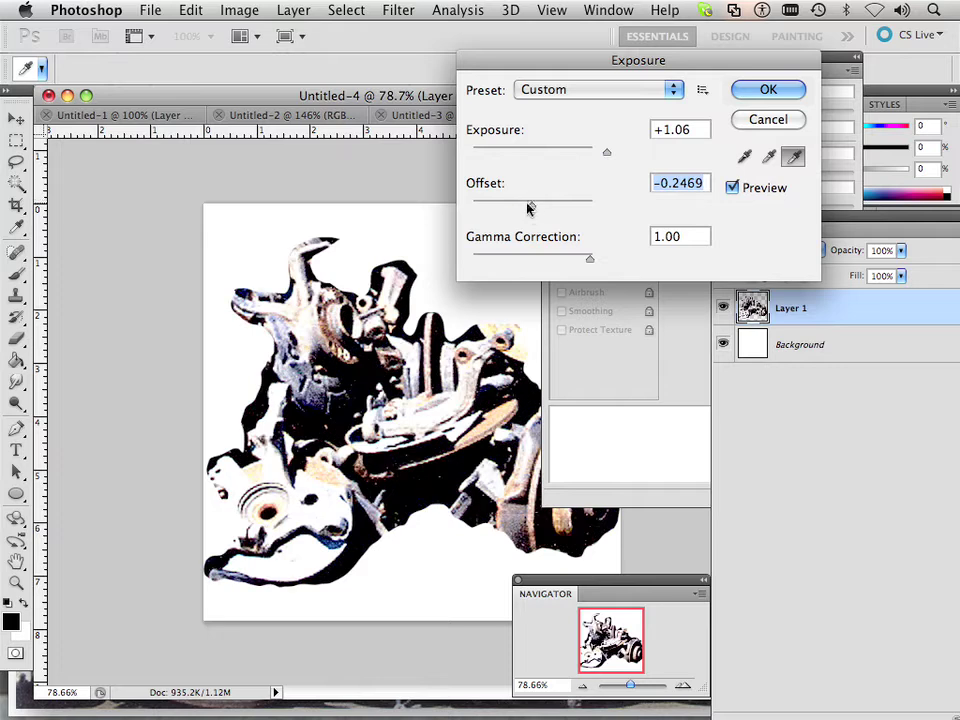
left_click_drag(532, 208, 523, 208)
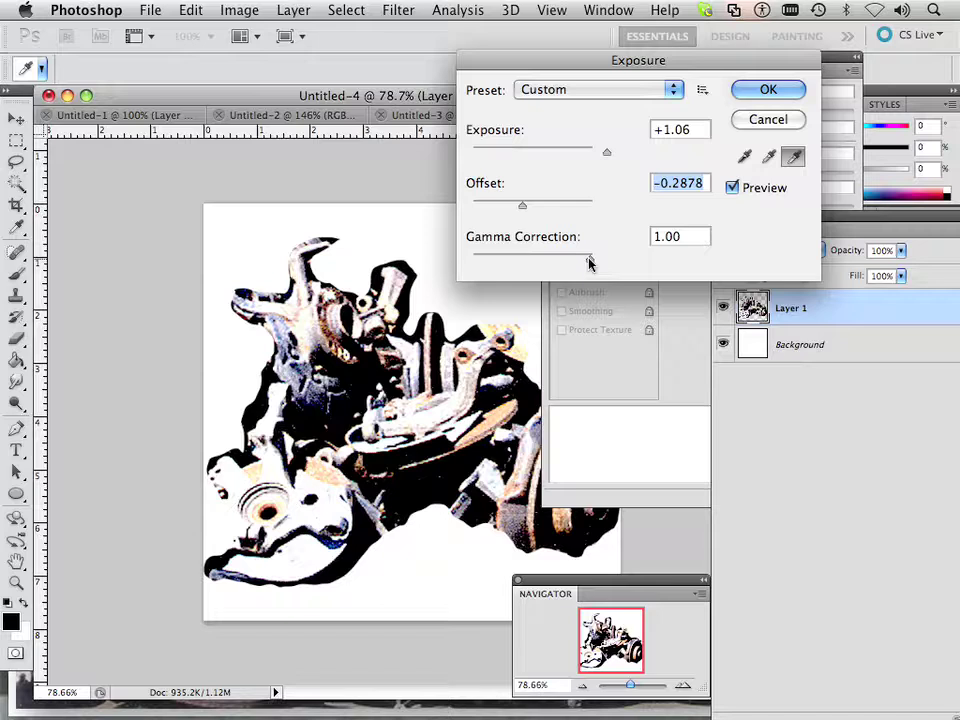
mouse_move(589, 259)
left_mouse_down()
mouse_move(572, 261)
mouse_move(598, 261)
left_mouse_up()
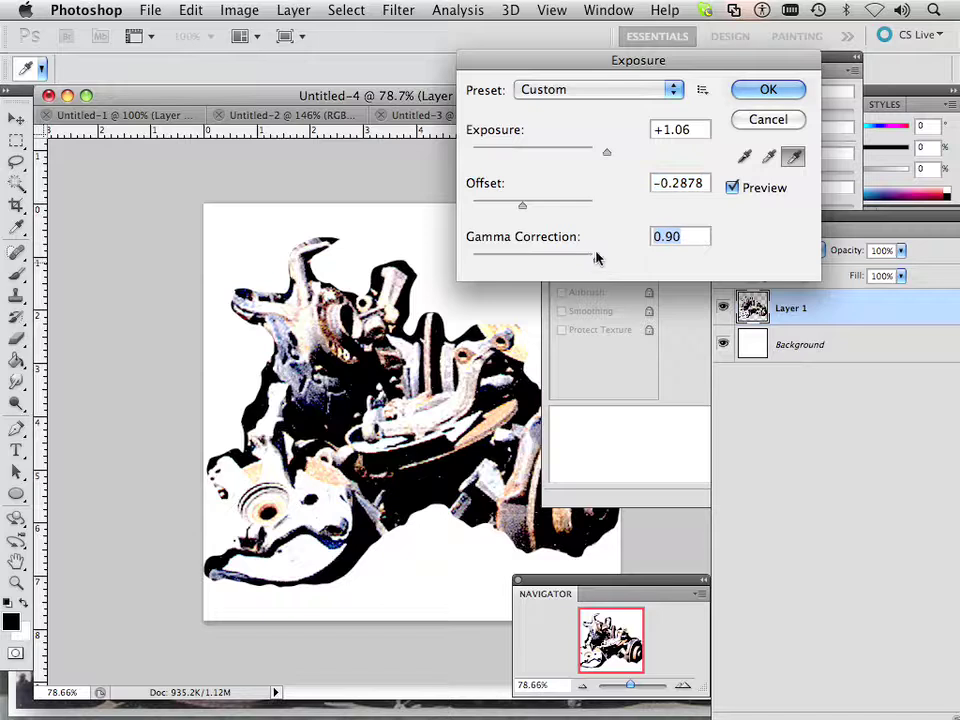
left_click_drag(514, 209, 516, 262)
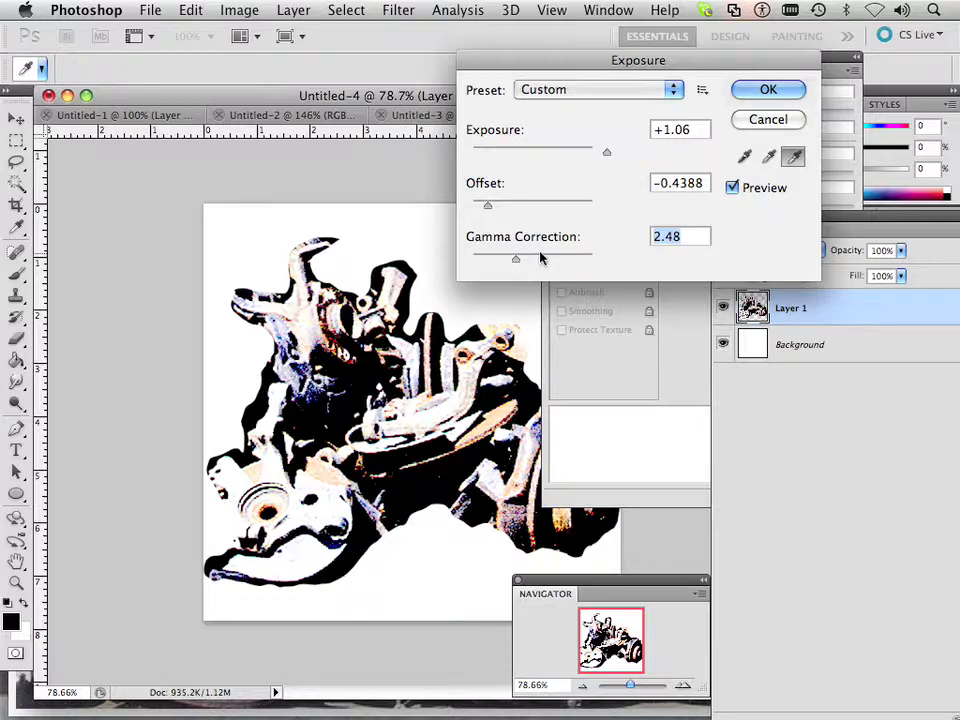
left_click(760, 92)
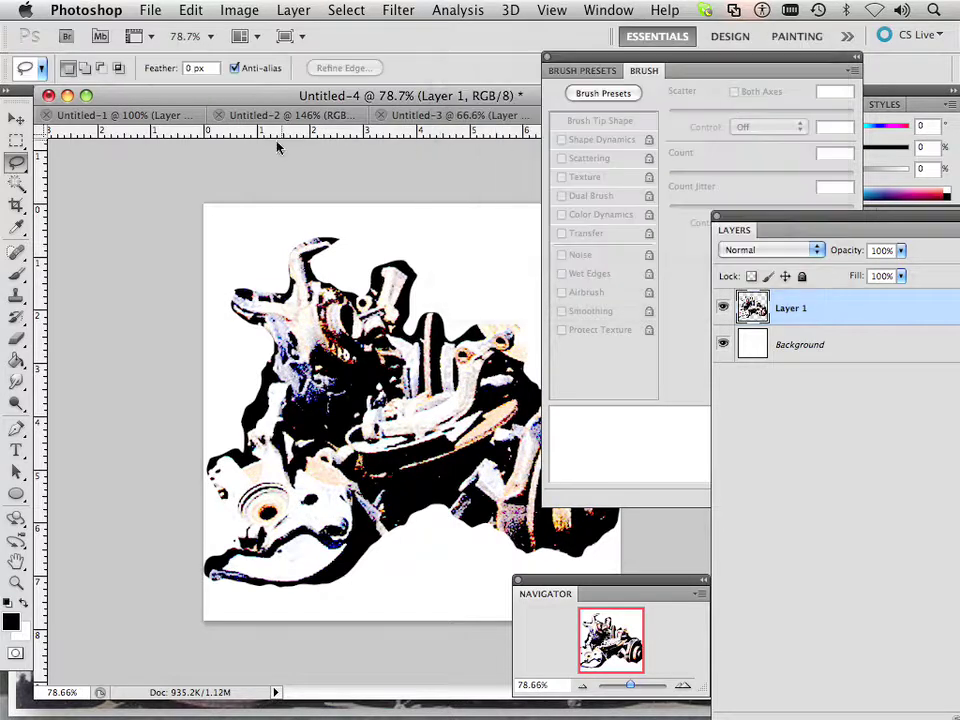
Apply a Threshold at level 74 to the car-parts layer.
left_click(245, 11)
mouse_move(290, 68)
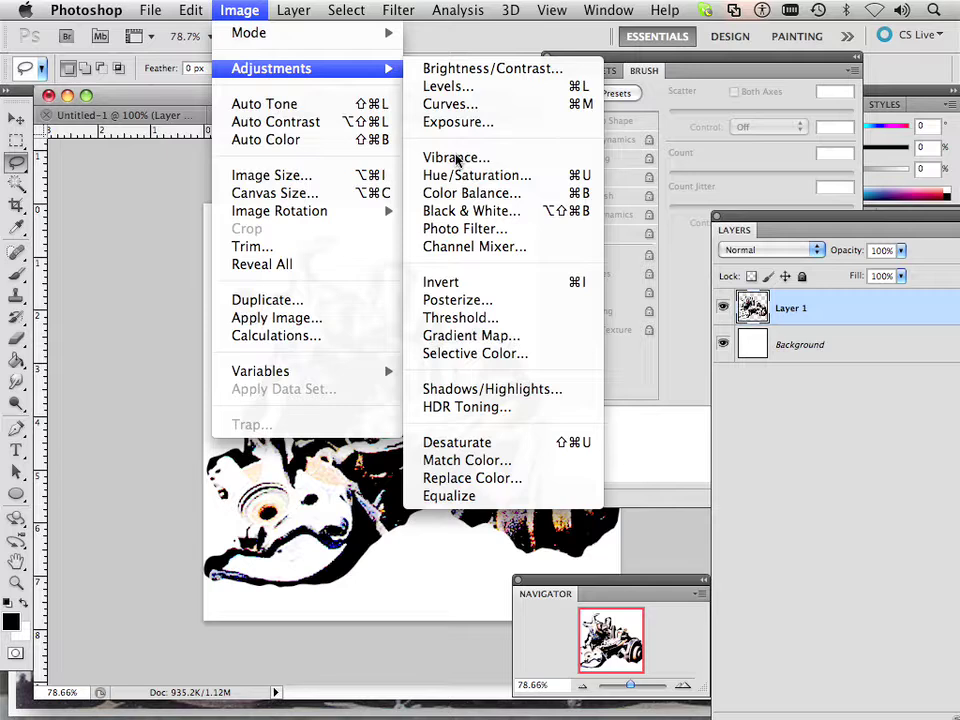
left_click(460, 318)
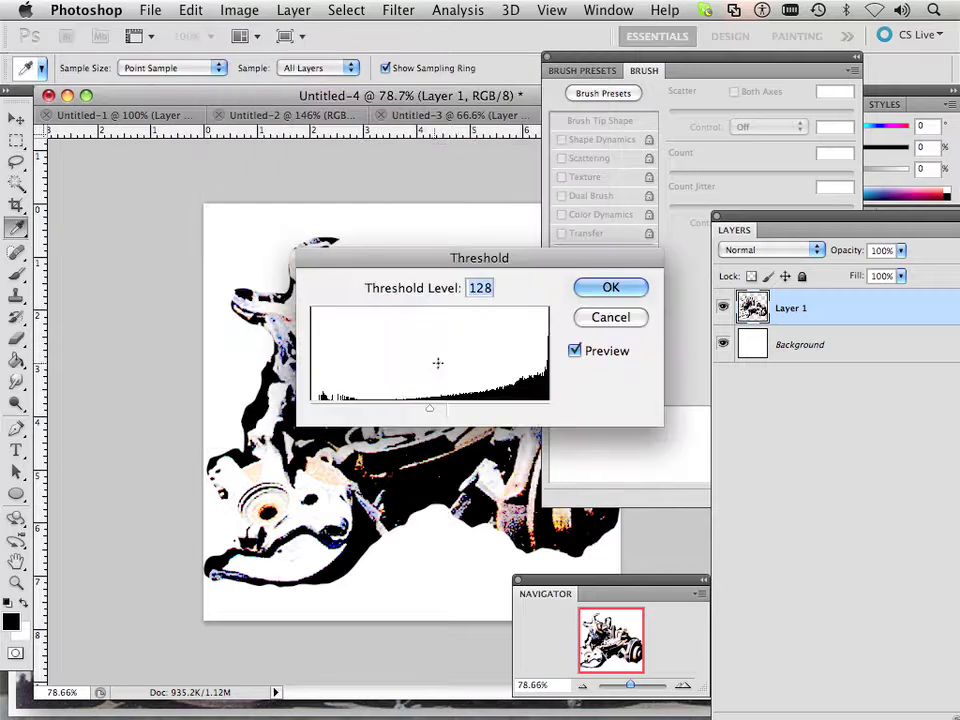
mouse_move(437, 407)
left_mouse_down()
mouse_move(452, 414)
mouse_move(437, 414)
mouse_move(436, 393)
left_mouse_up()
left_click_drag(355, 258, 172, 79)
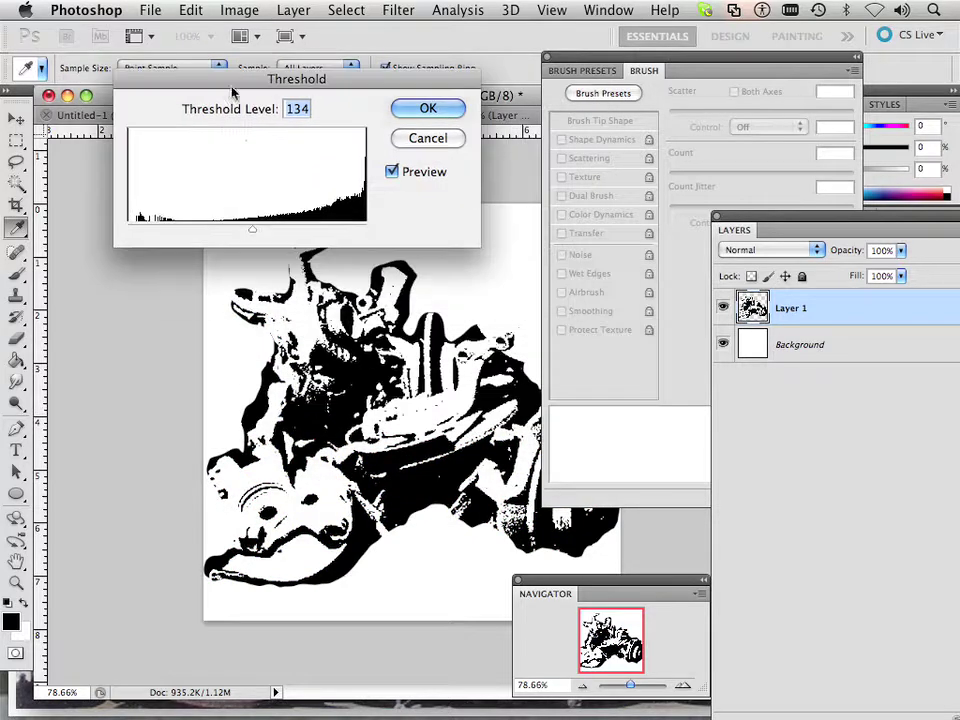
left_click_drag(252, 233, 197, 242)
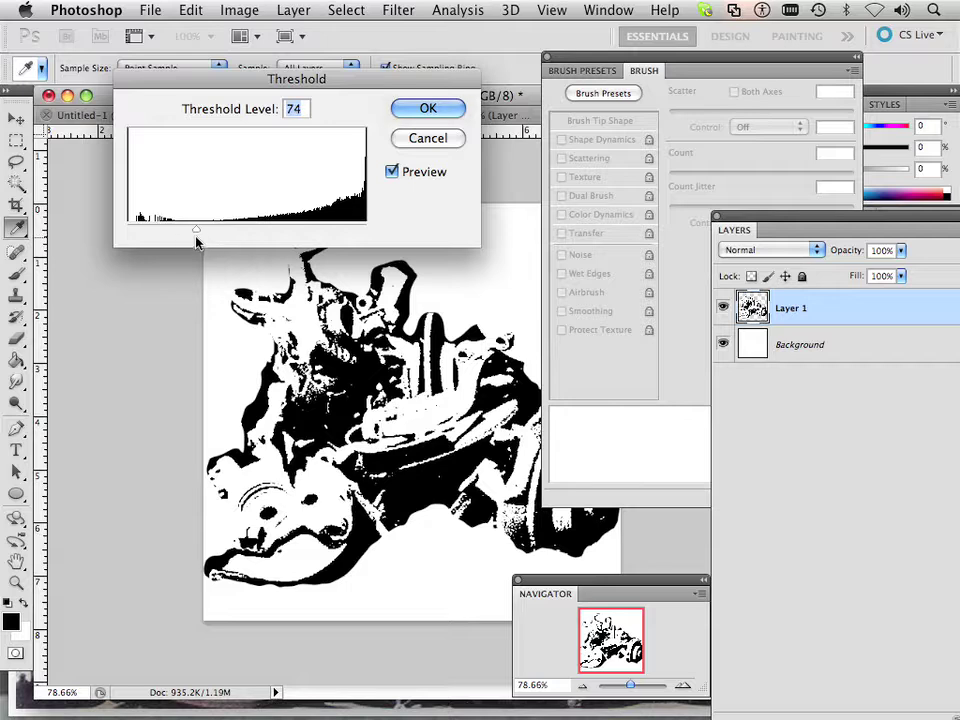
left_click(428, 110)
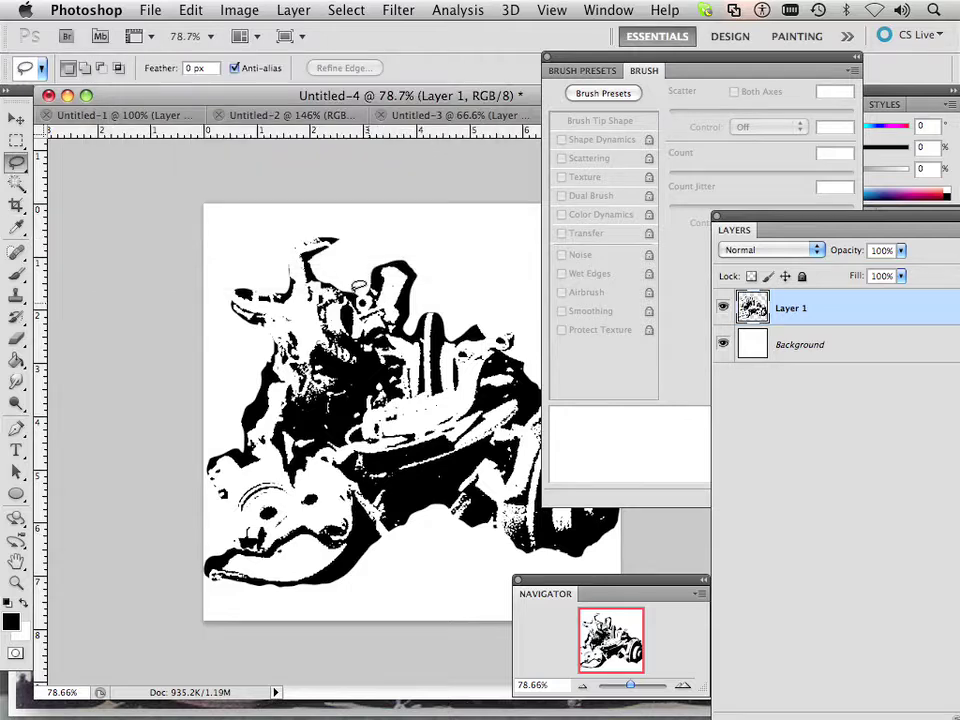
Scale the car-parts layer to about 72.5% × 75.4% and reposition it on the canvas.
left_click(14, 120)
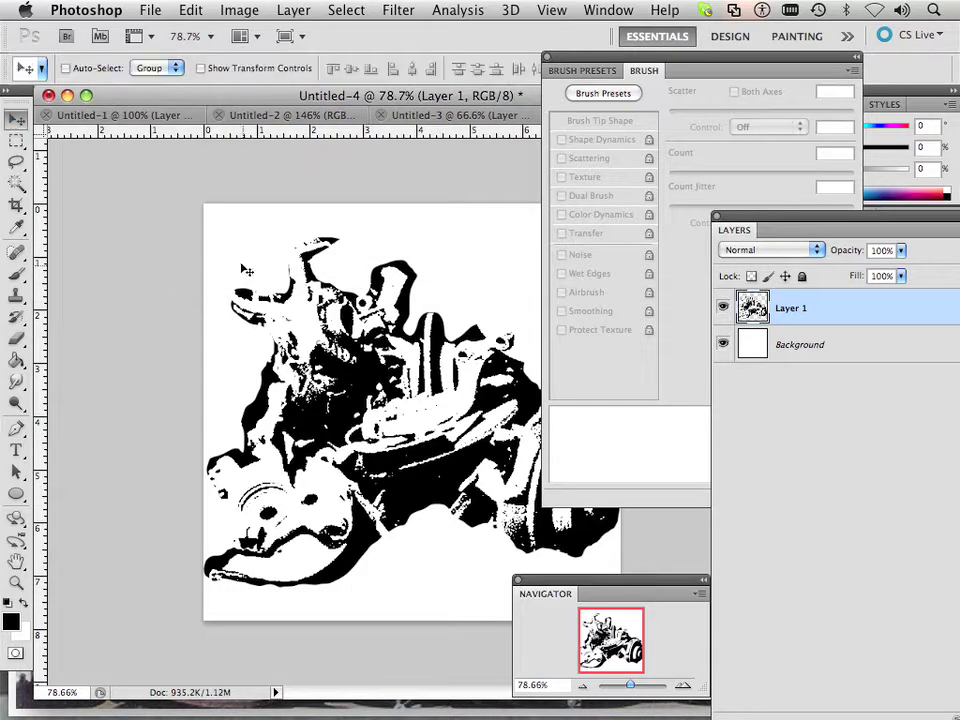
left_click(201, 69)
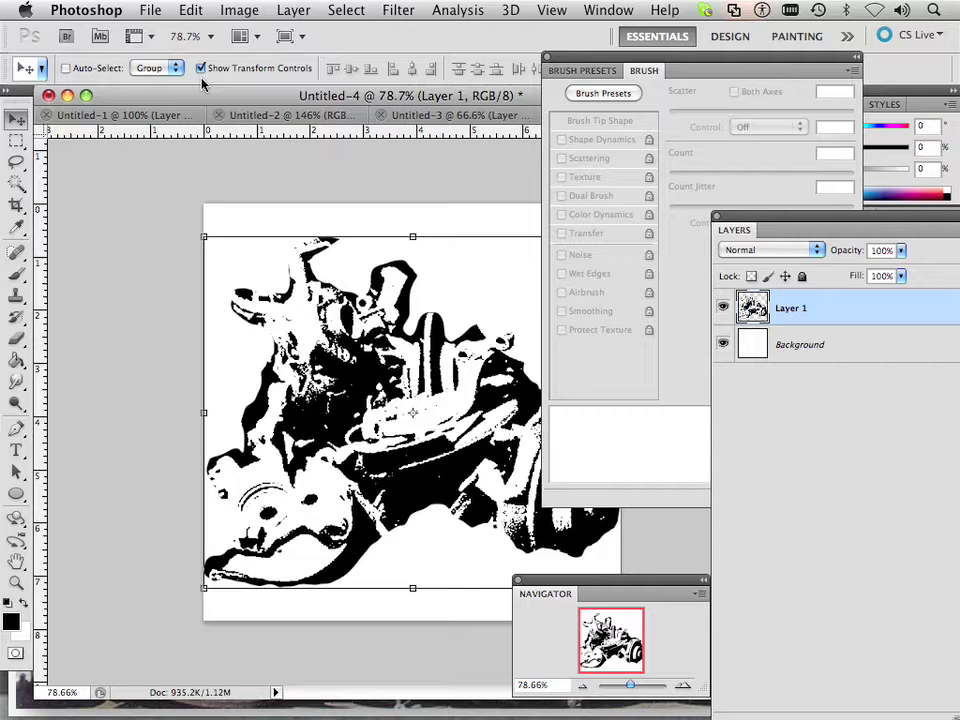
left_click_drag(204, 233, 288, 299)
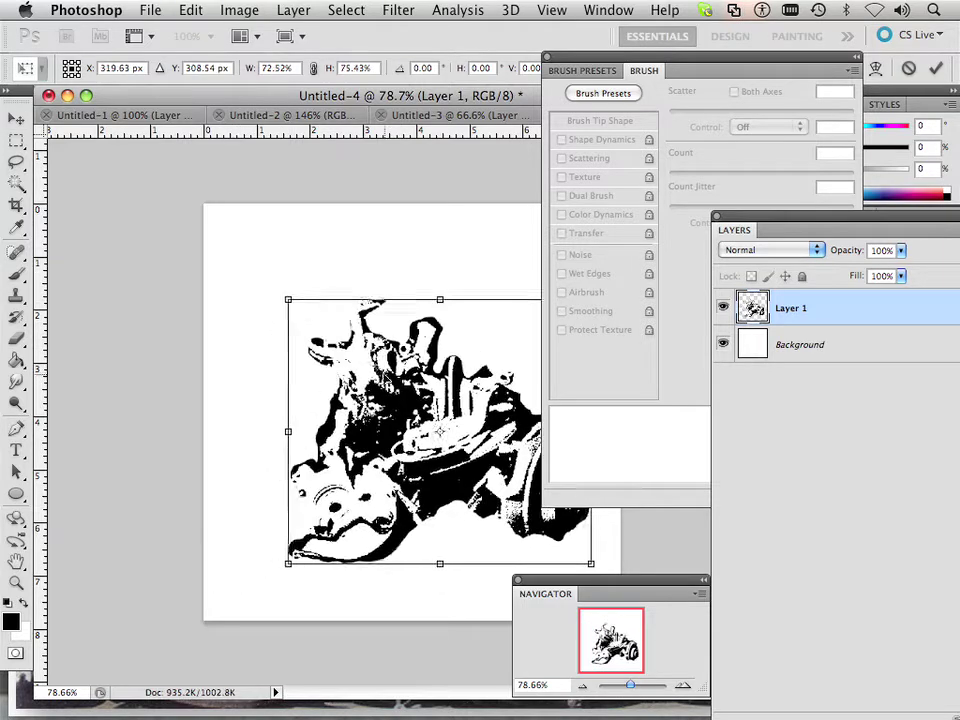
left_click_drag(386, 379, 358, 357)
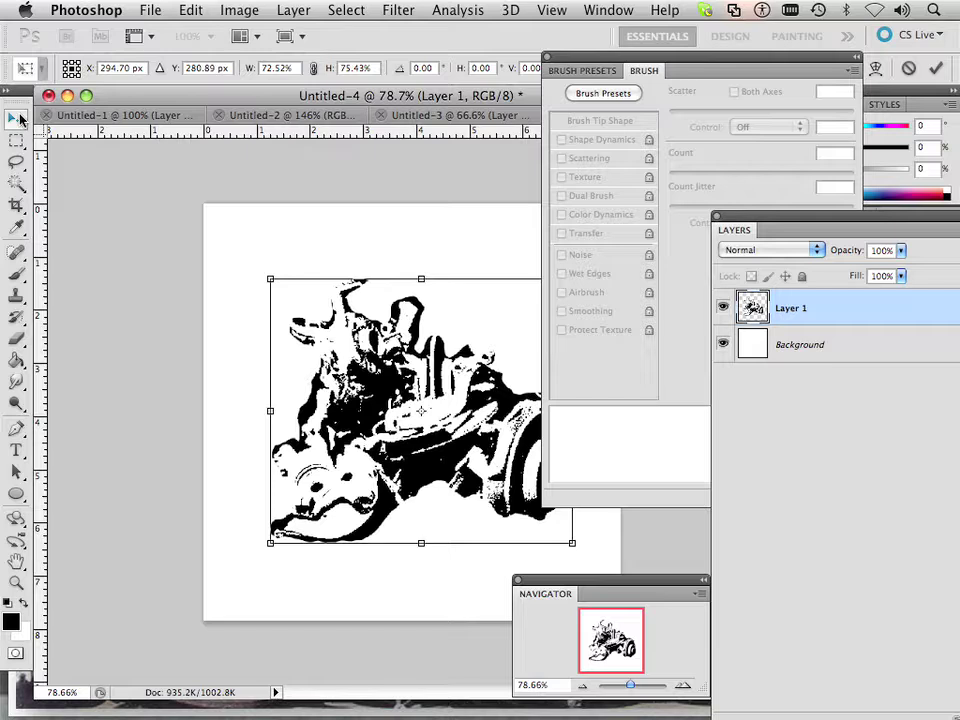
left_click(16, 118)
left_click(612, 280)
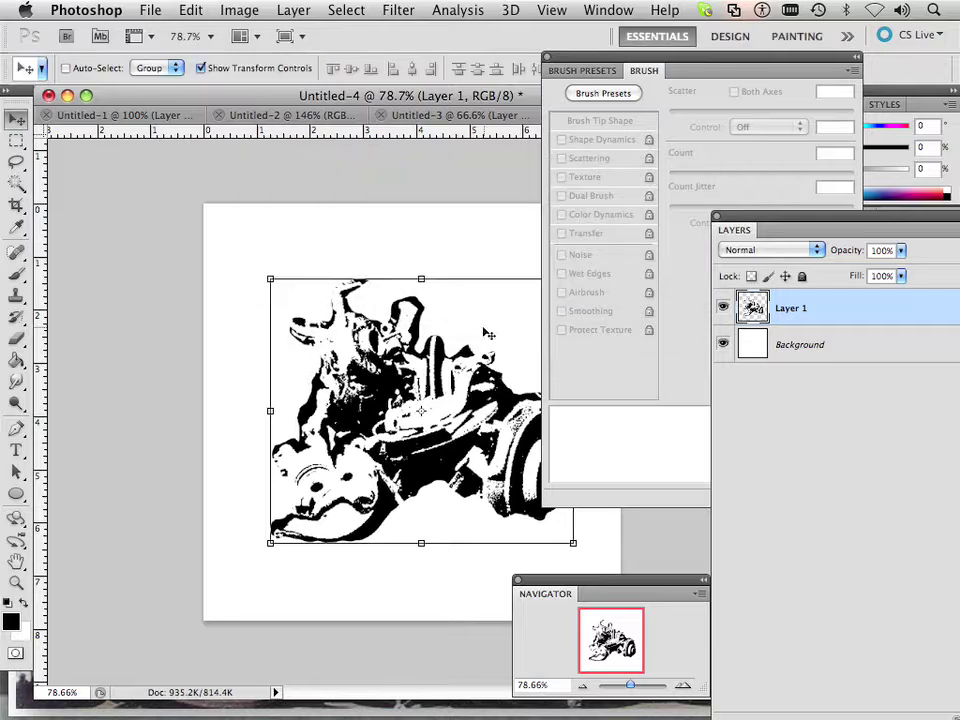
Select the whole canvas and define it as a brush preset named 'junk1'.
key("m")
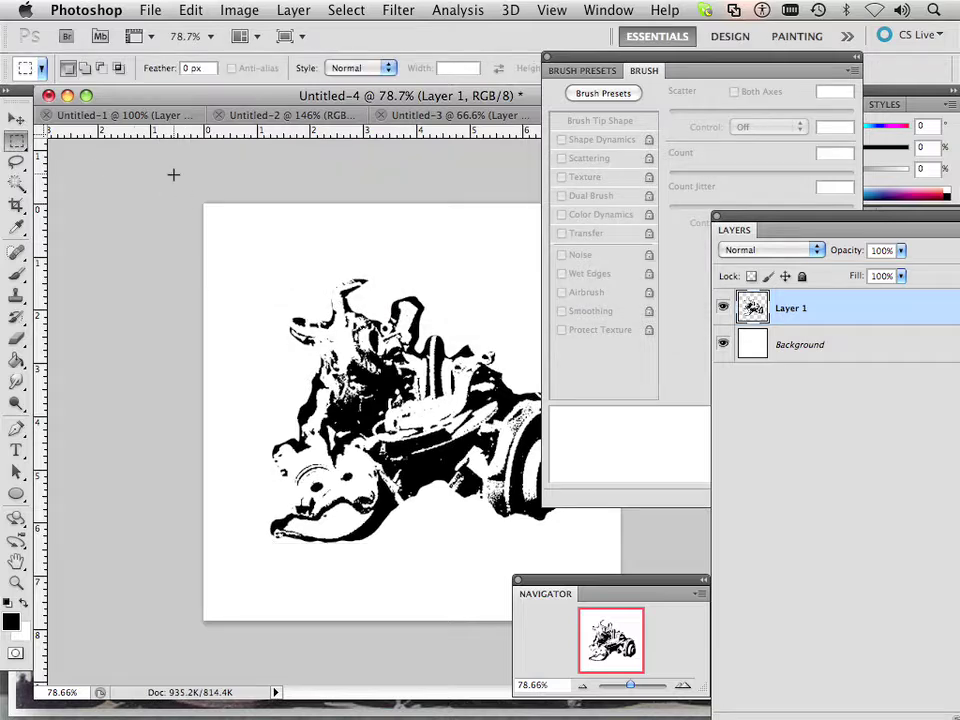
left_click_drag(171, 174, 645, 668)
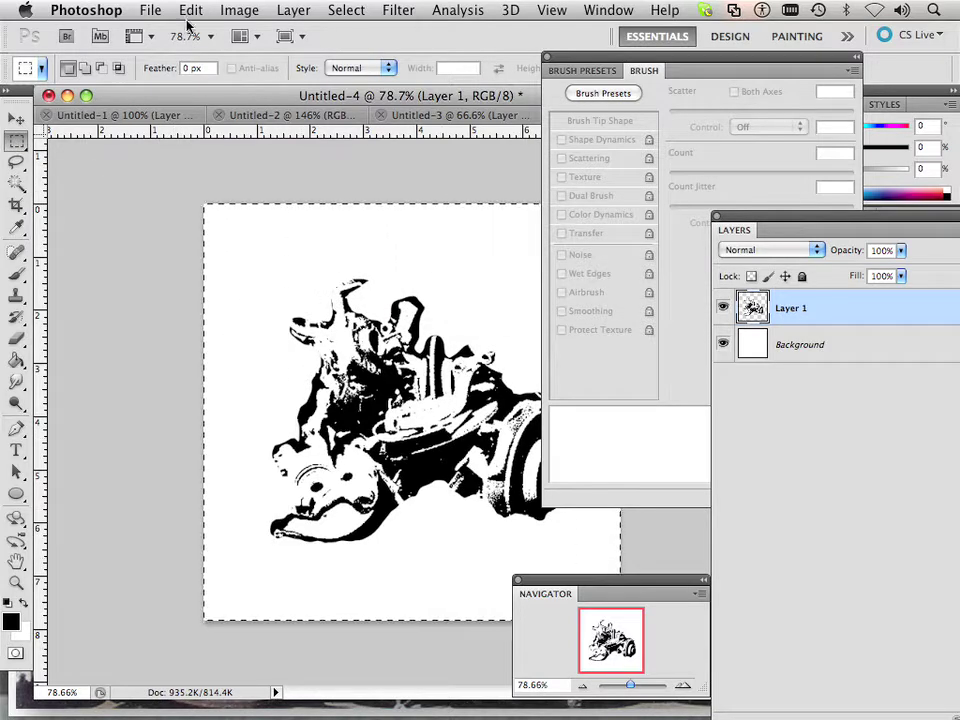
left_click(191, 10)
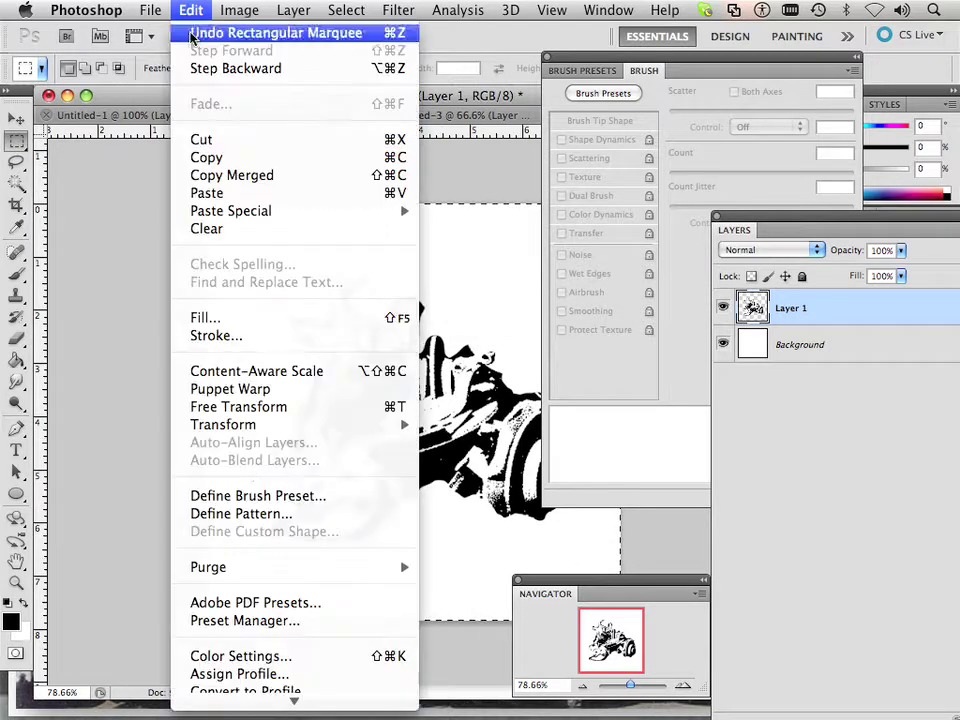
left_click(253, 495)
type("junk1")
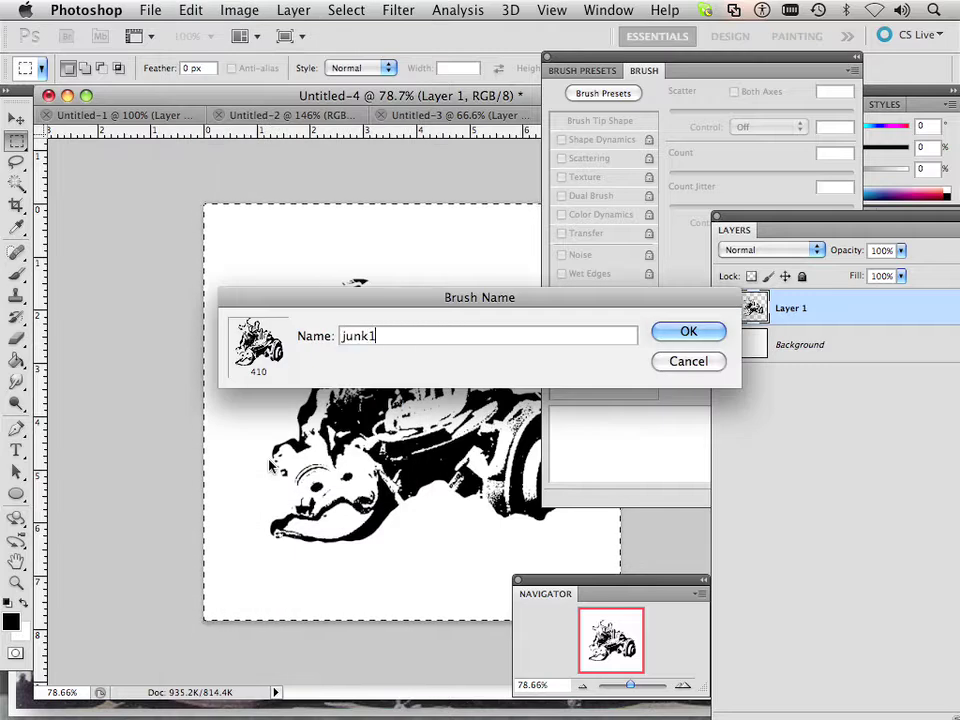
key("Return")
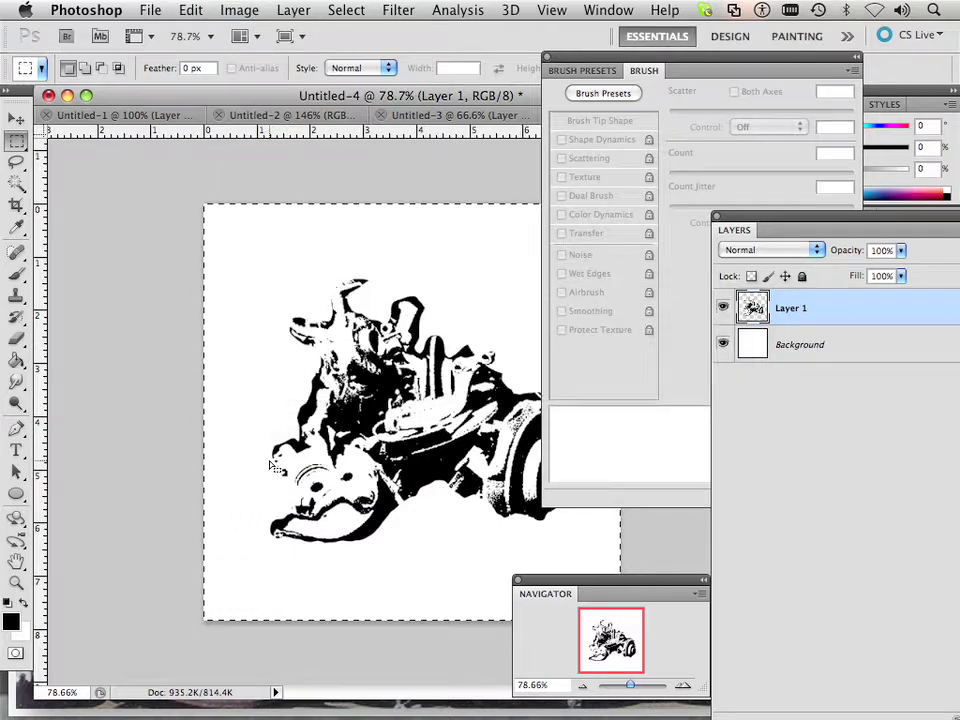
Create a new U.S. Paper 8.5 × 11 inch document with an adjusted resolution.
left_click(318, 116)
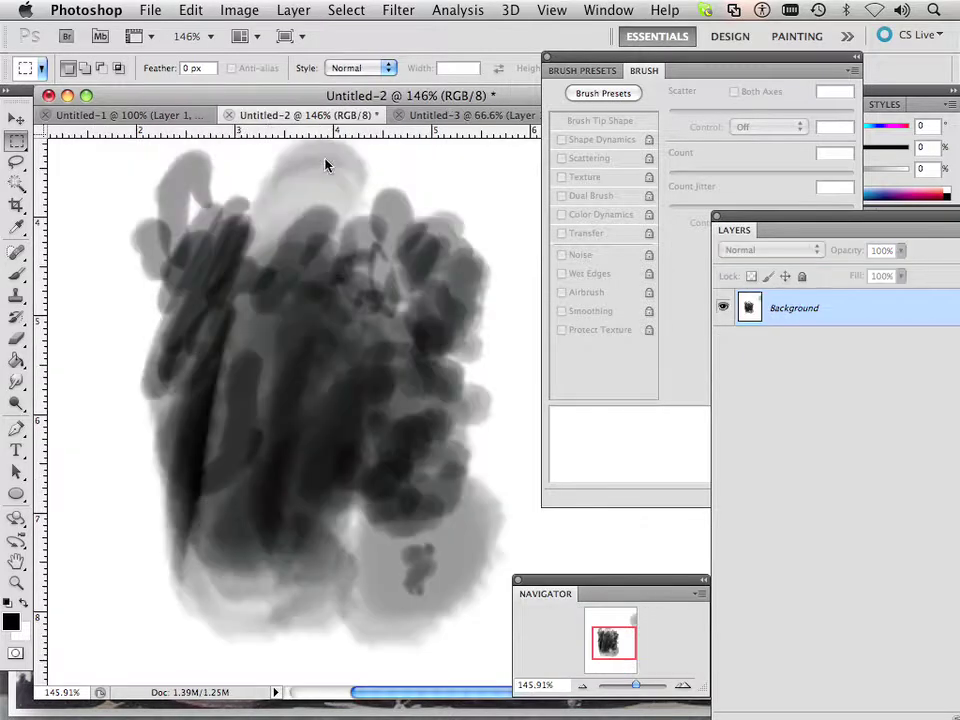
left_click(151, 10)
left_click(160, 32)
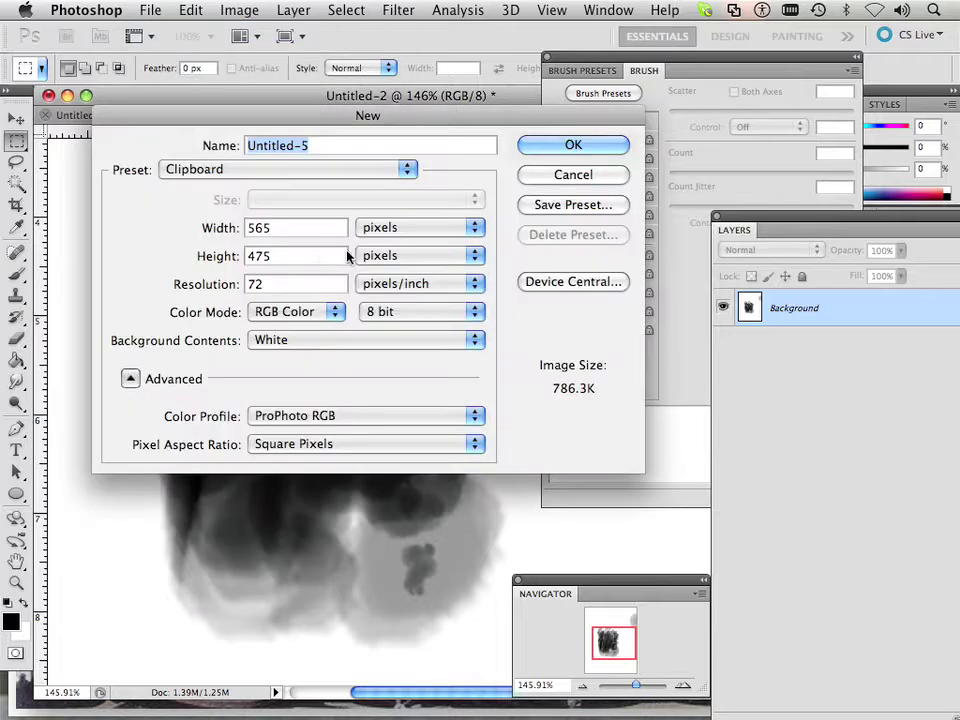
left_click(330, 169)
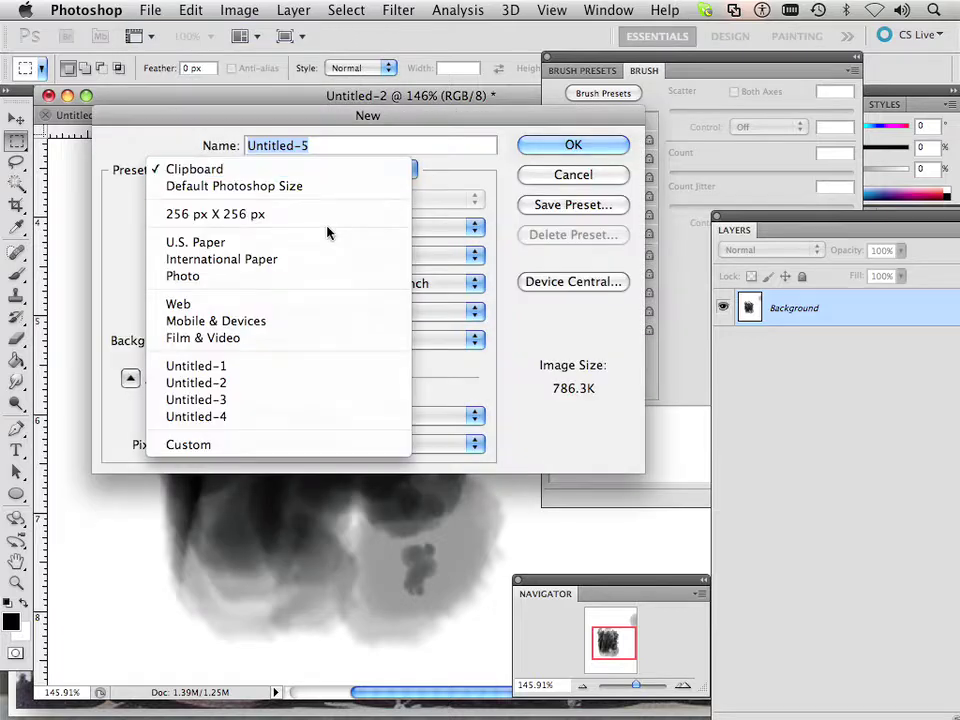
left_click(313, 244)
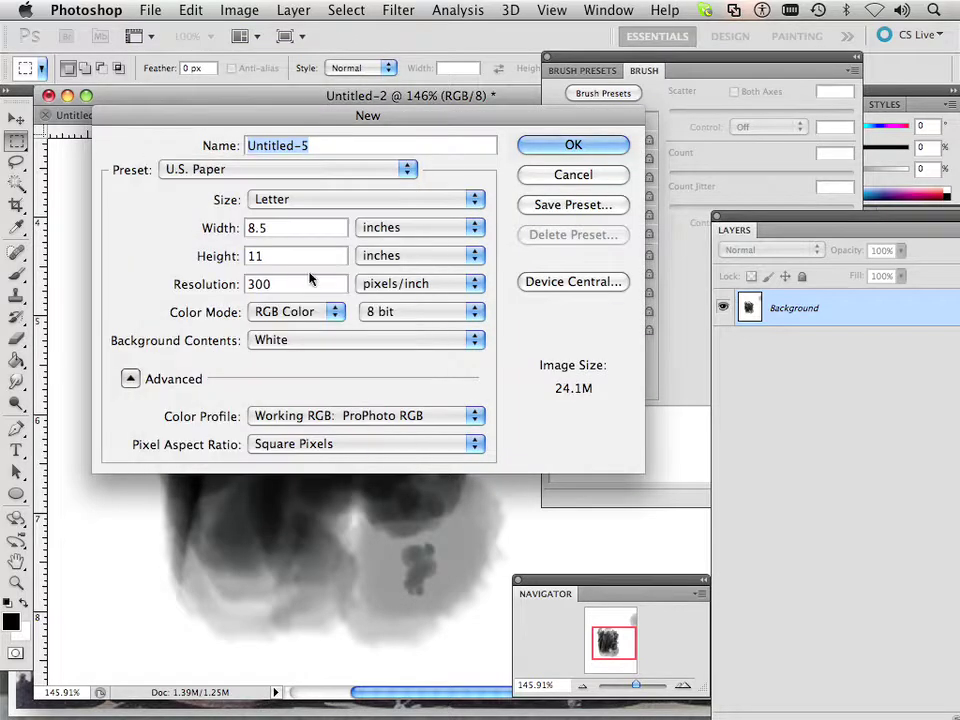
double_click(310, 279)
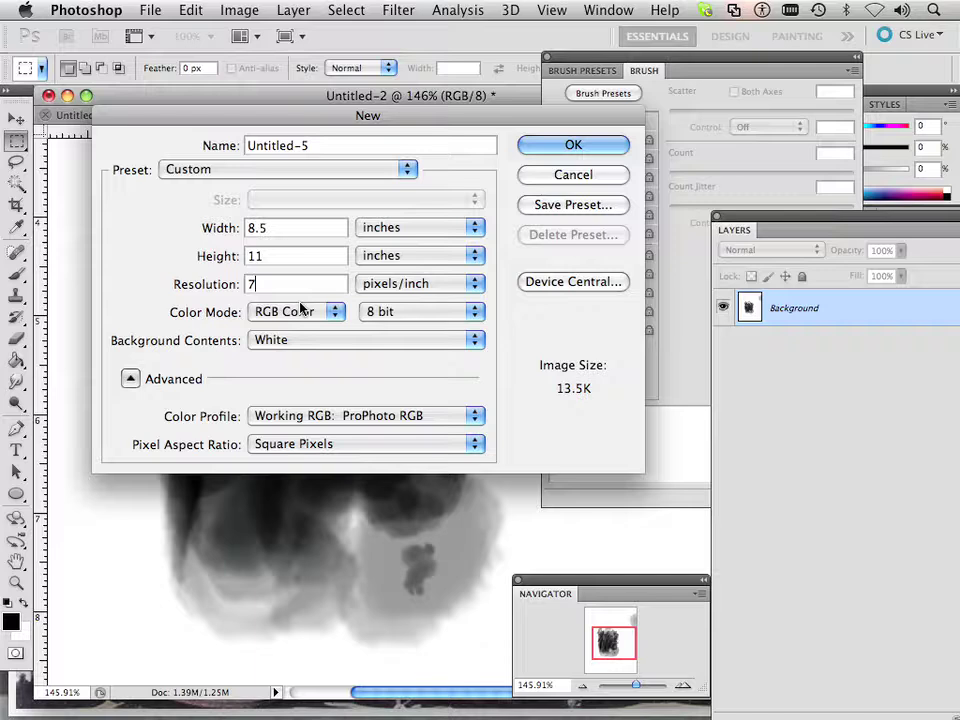
left_click(527, 168)
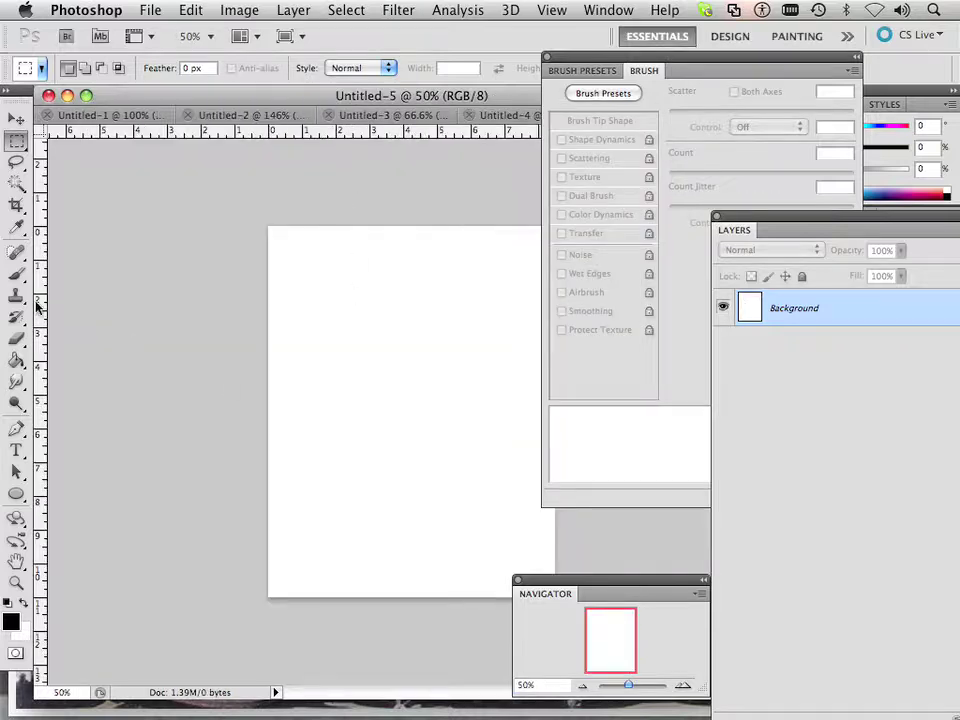
Choose the 410 px junk brush preset with the Brush tool, undoing a stray stamp.
left_click(16, 276)
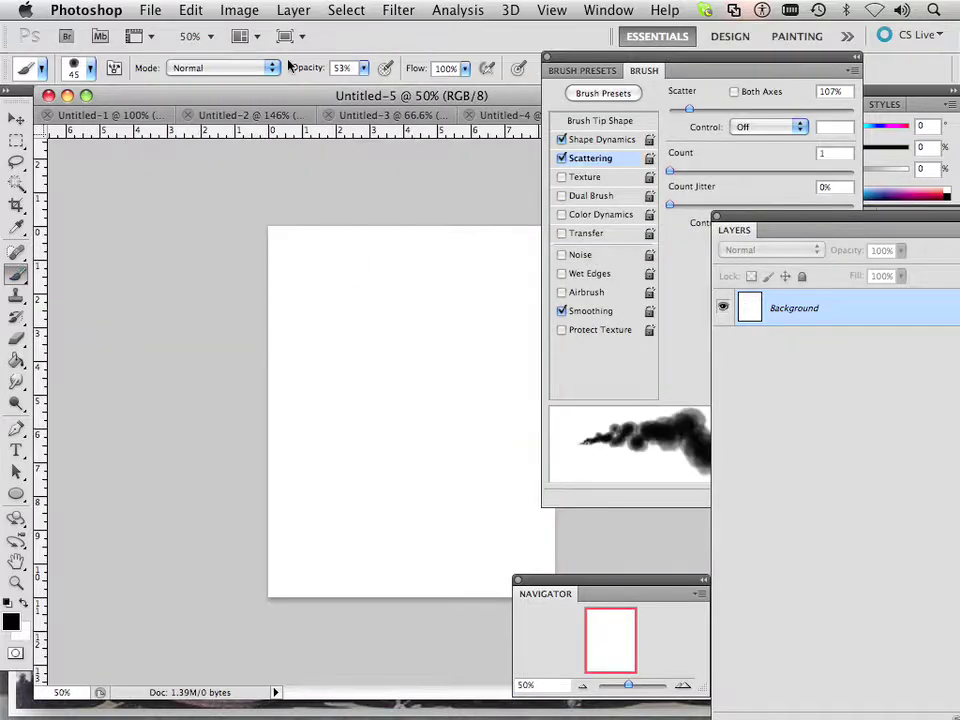
left_click(90, 70)
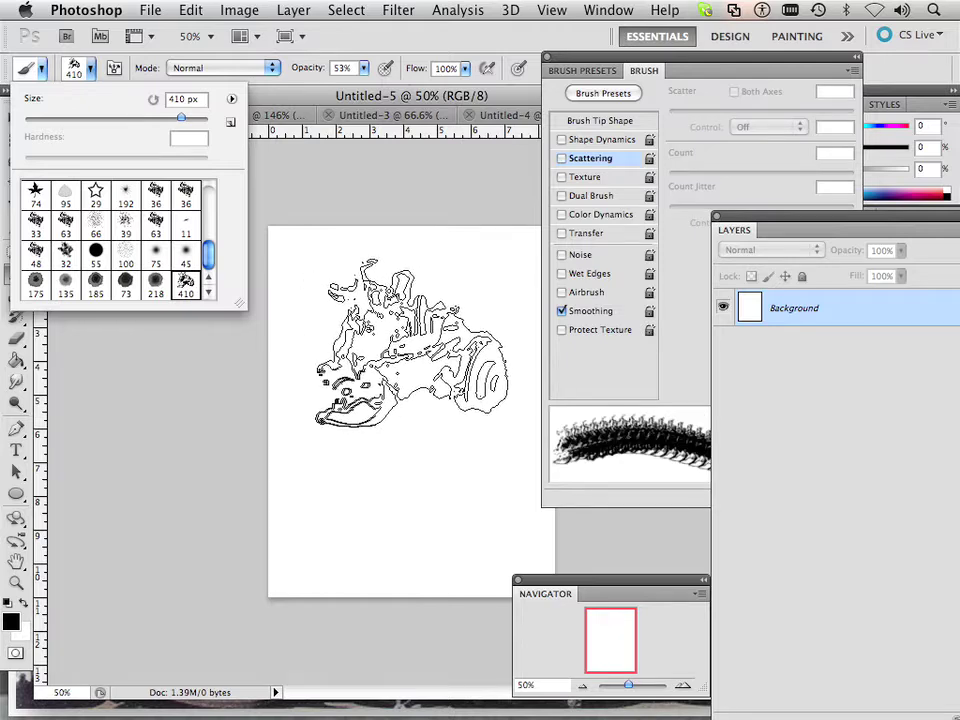
left_click(390, 150)
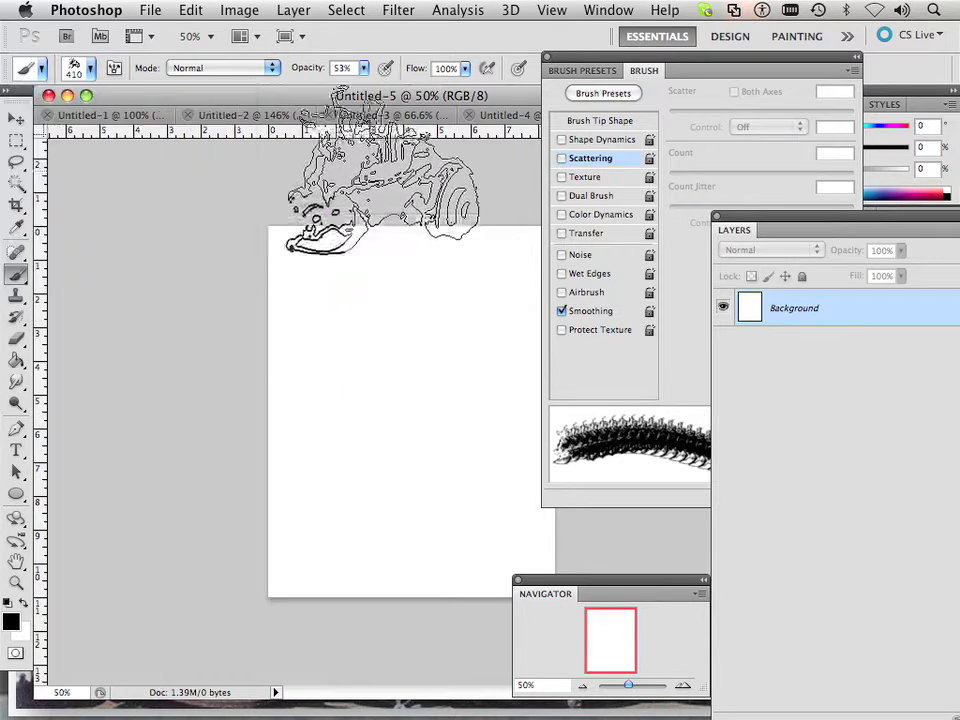
left_click(380, 173)
key("bracketleft")
key("bracketleft")
key("bracketleft")
key("bracketleft")
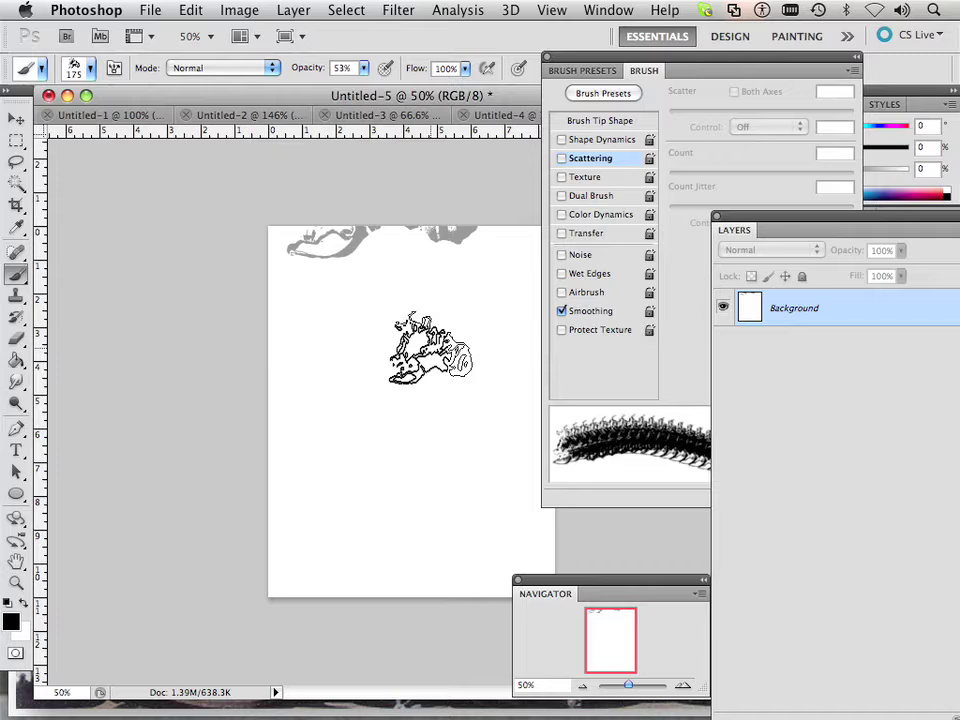
key("ctrl+z")
Shrink the brush to 125 then 90 px and stamp three overlapping impressions near the centre.
key("bracketleft")
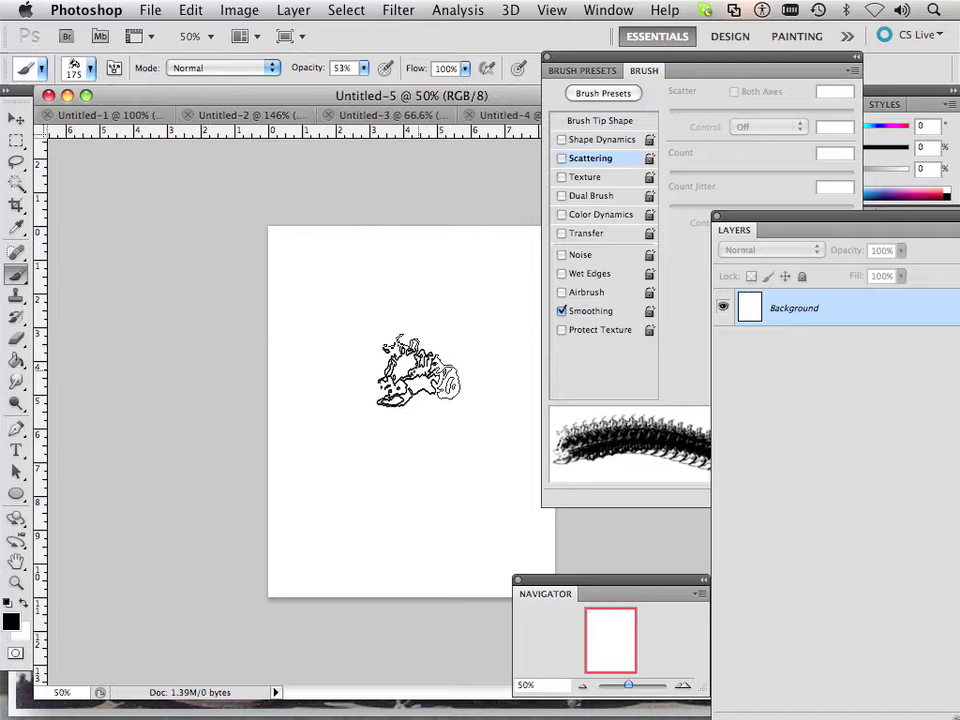
key("bracketleft")
left_click(416, 376)
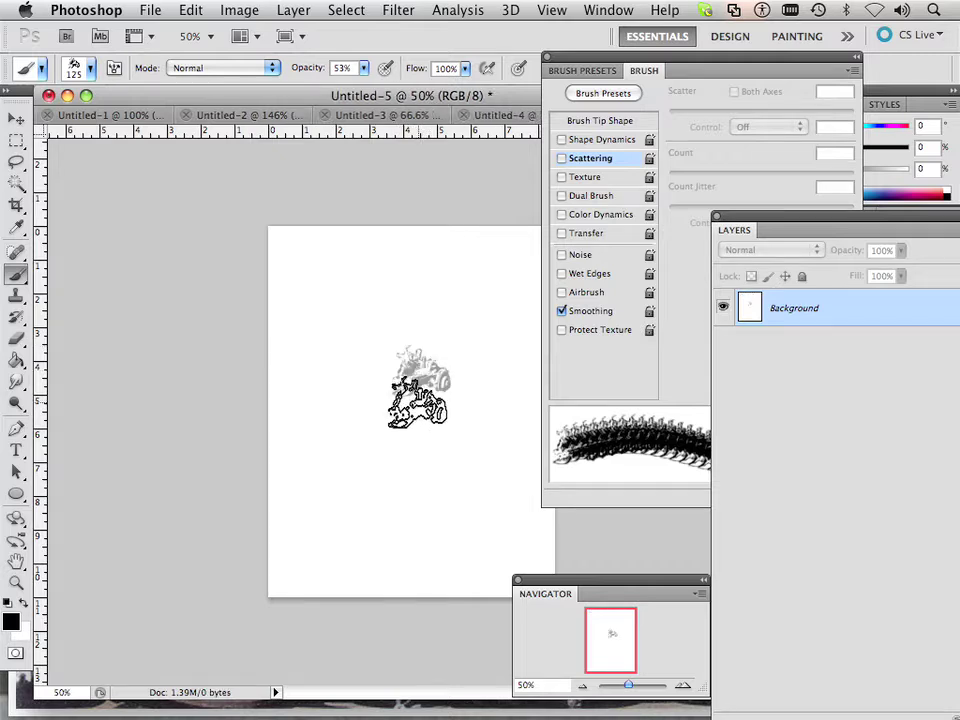
key("bracketleft")
key("bracketleft")
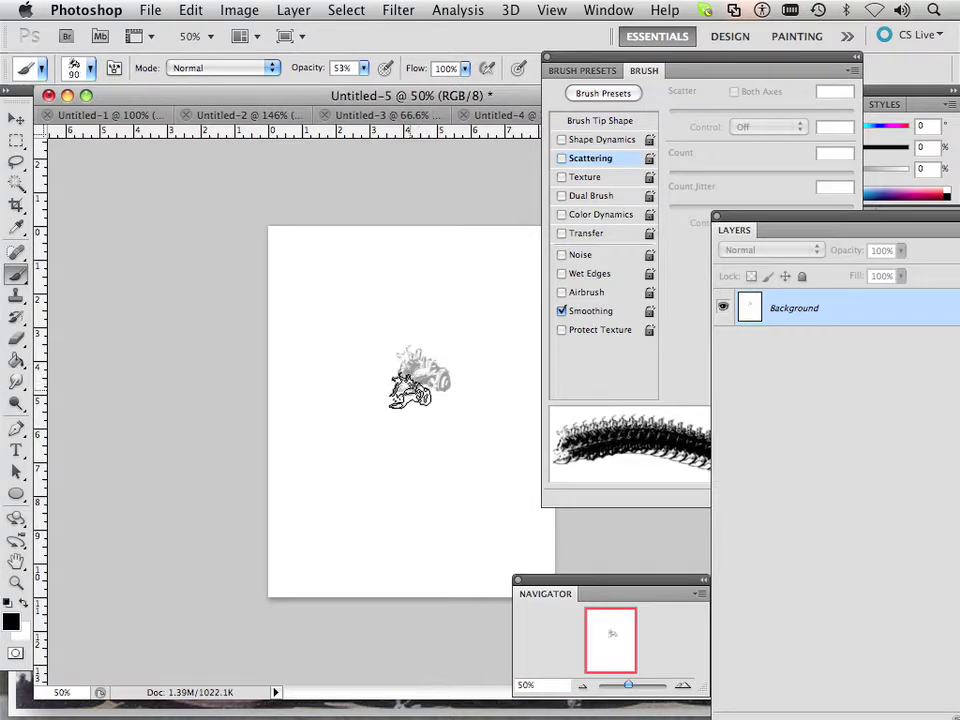
left_click(414, 398)
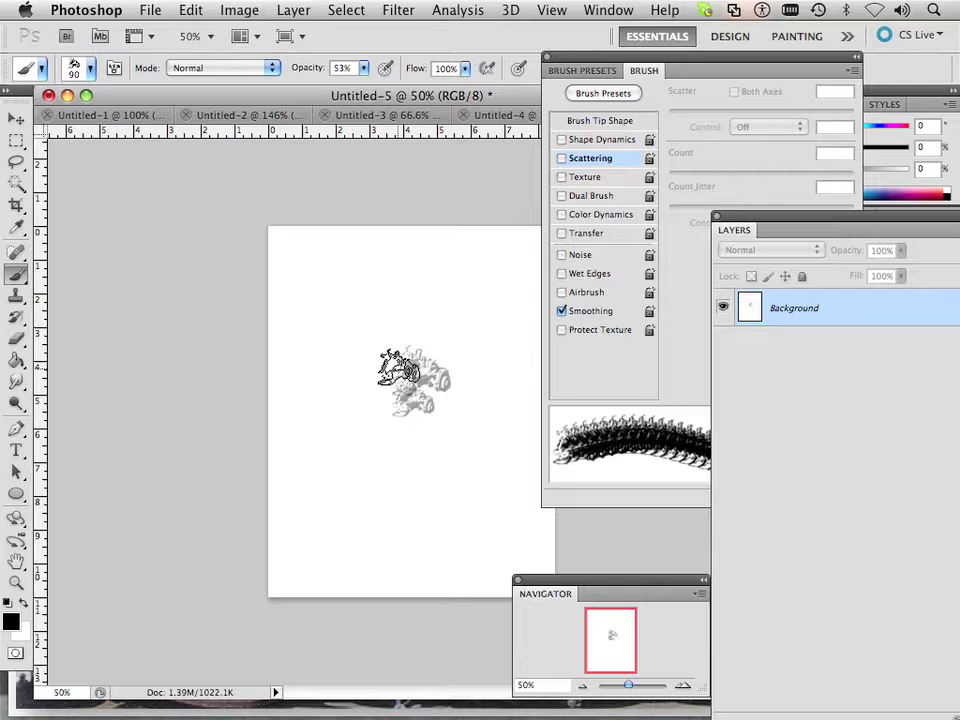
left_click(425, 345)
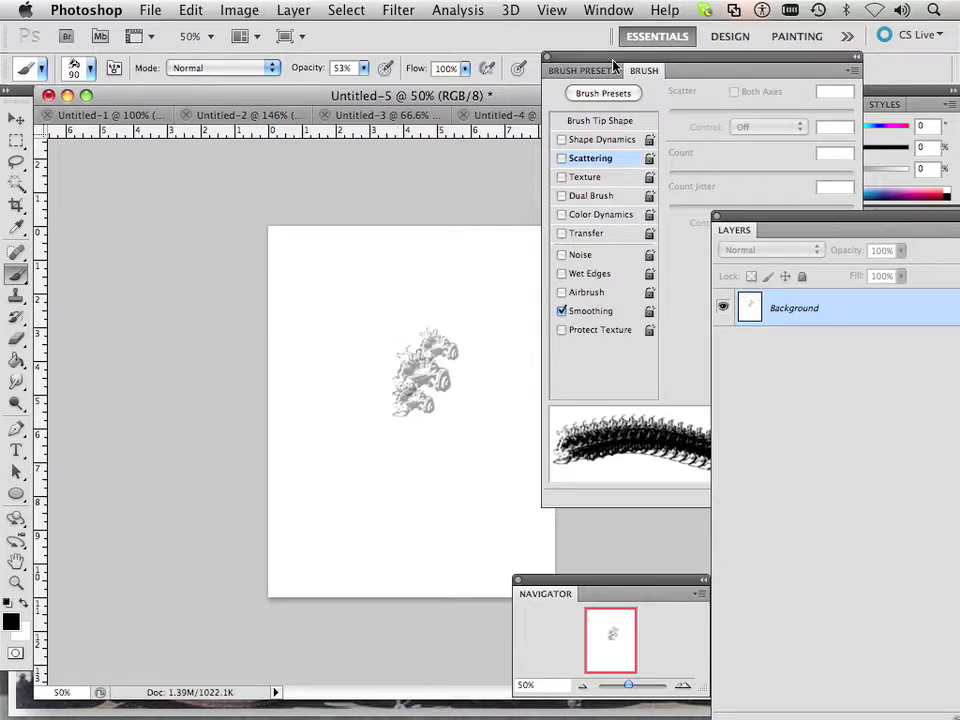
Rotate the junk brush tip to 172°, stamp more junk over the cluster, then set the angle to about 145°.
left_click_drag(612, 82, 592, 76)
left_click(581, 118)
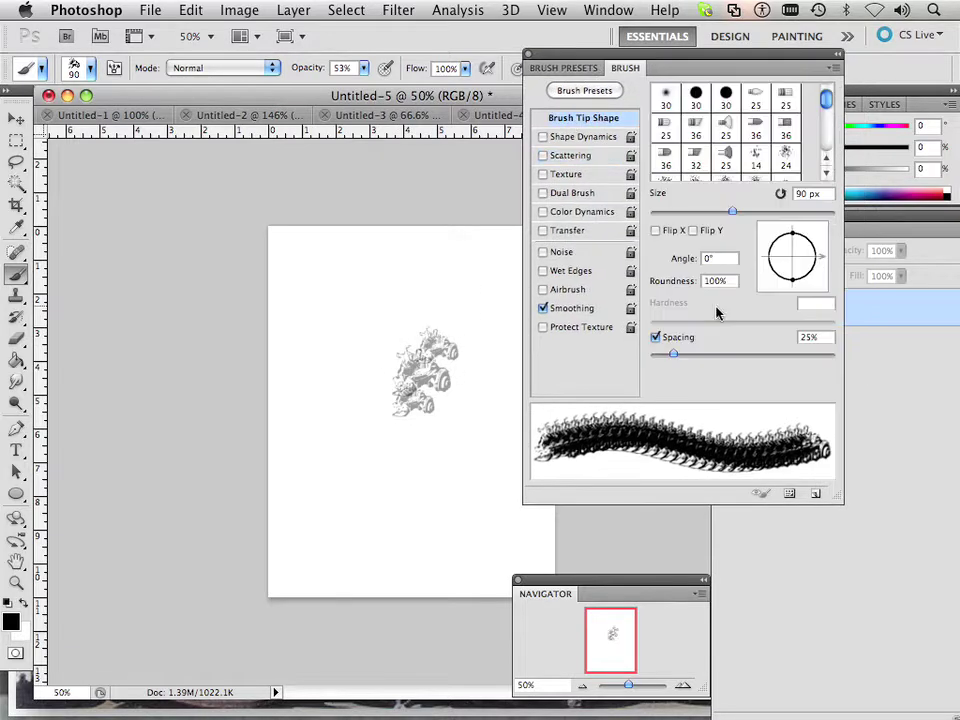
mouse_move(795, 265)
left_mouse_down()
mouse_move(766, 260)
mouse_move(776, 236)
mouse_move(766, 257)
left_mouse_up()
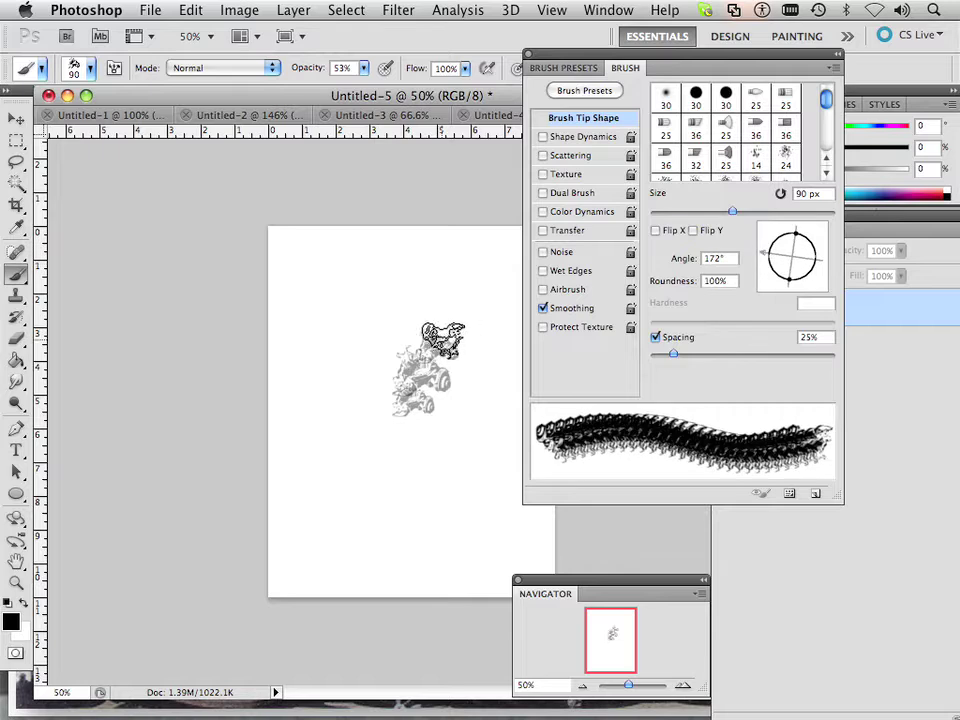
mouse_move(425, 350)
left_mouse_down()
mouse_move(400, 383)
mouse_move(399, 366)
mouse_move(401, 402)
mouse_move(395, 386)
mouse_move(392, 398)
mouse_move(403, 451)
mouse_move(423, 433)
mouse_move(400, 384)
mouse_move(391, 388)
mouse_move(420, 347)
left_mouse_up()
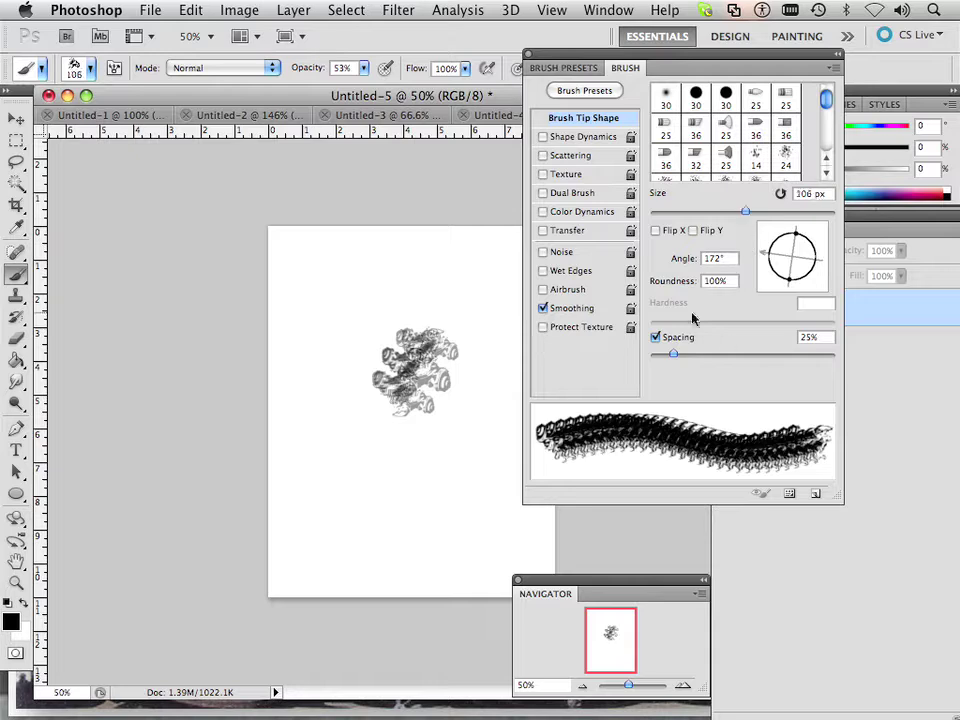
left_click_drag(764, 261, 818, 261)
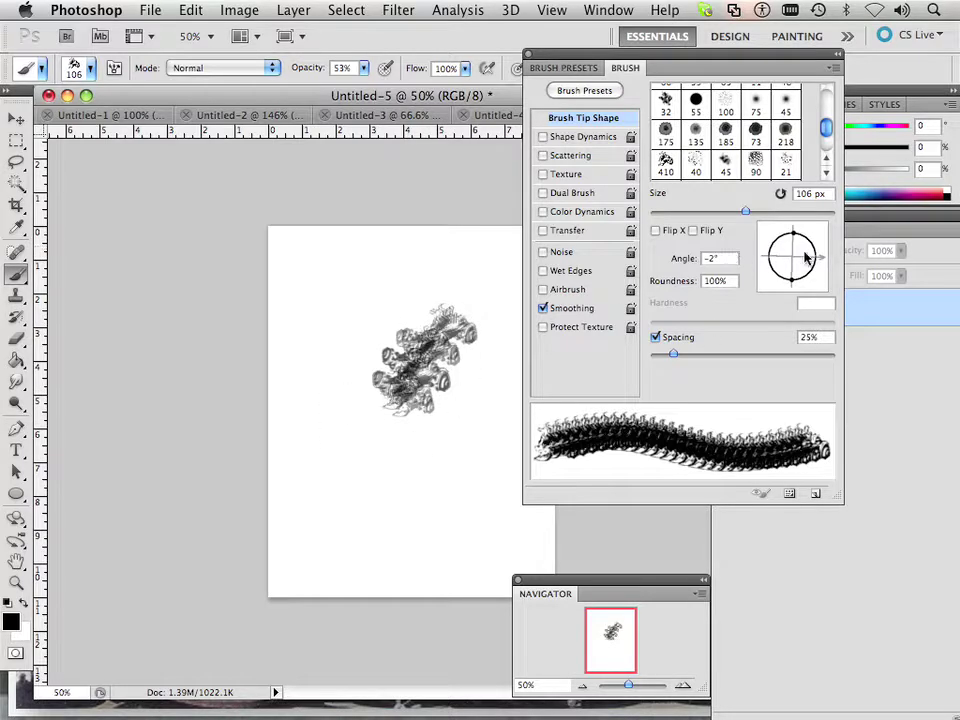
mouse_move(805, 258)
left_mouse_down()
mouse_move(799, 246)
mouse_move(777, 249)
left_mouse_up()
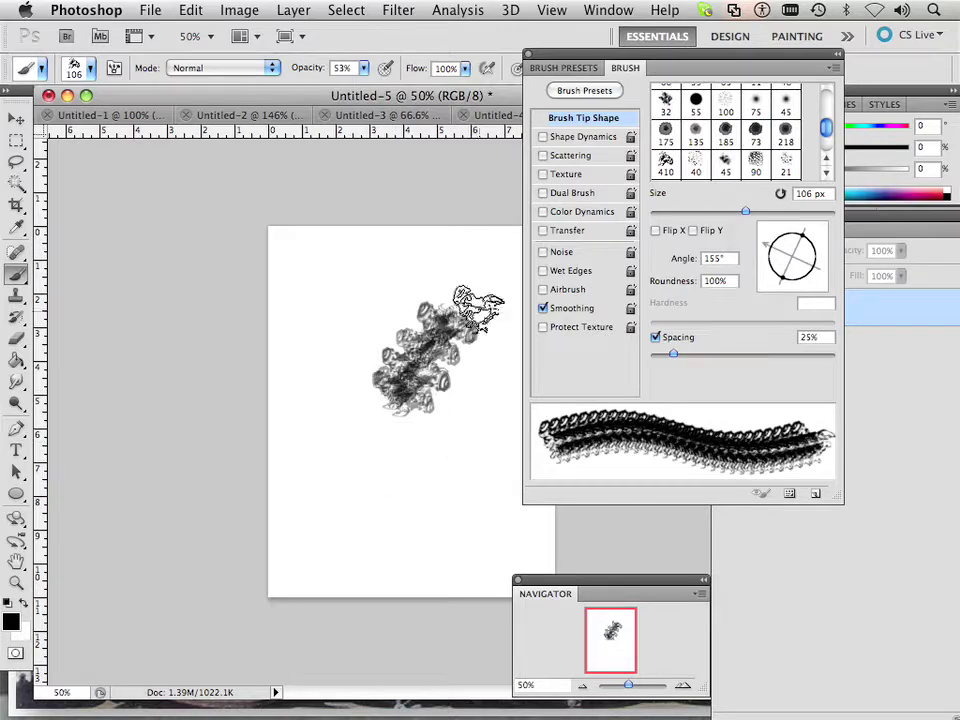
Stamp a faint junk dab at lower left and enable shape dynamics with nearly 100% angle jitter.
left_click(355, 497)
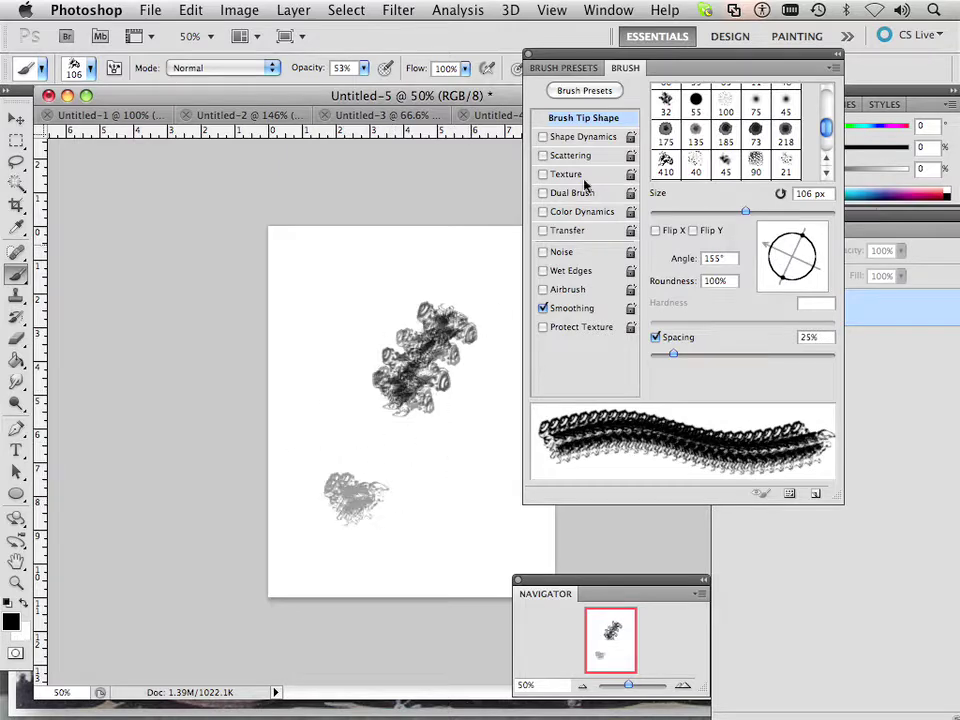
left_click(584, 90)
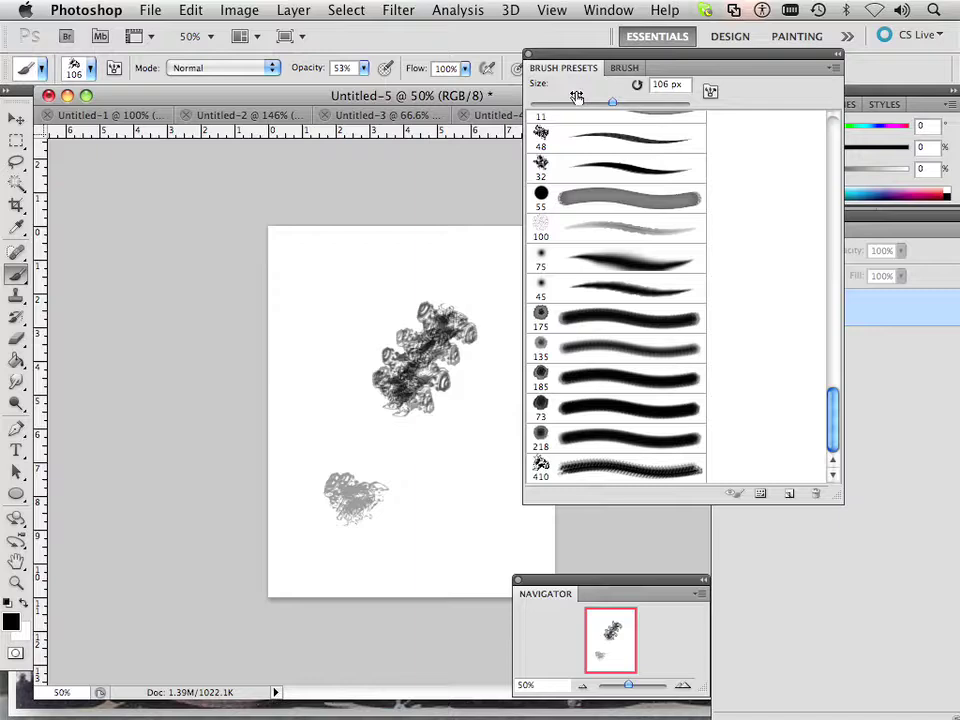
left_click(624, 68)
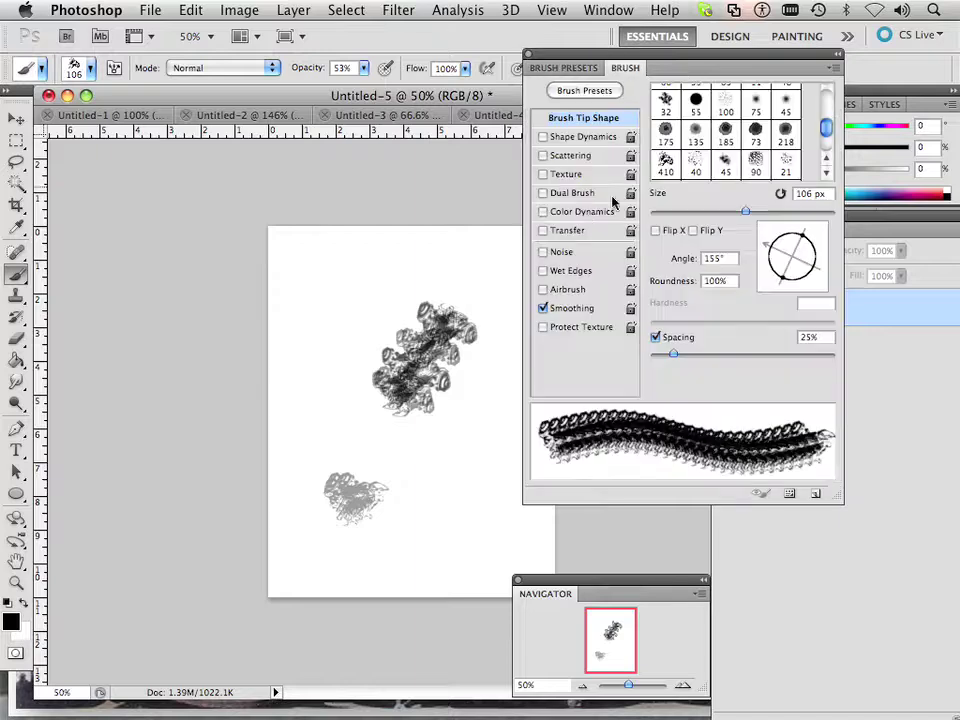
left_click(573, 156)
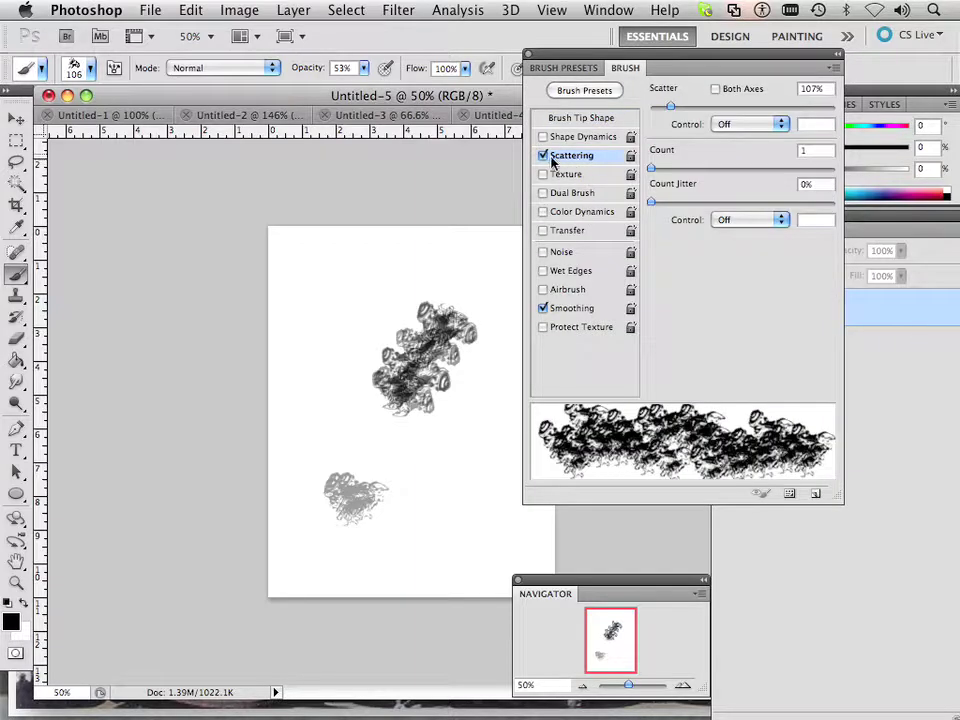
left_click(546, 156)
left_click(578, 137)
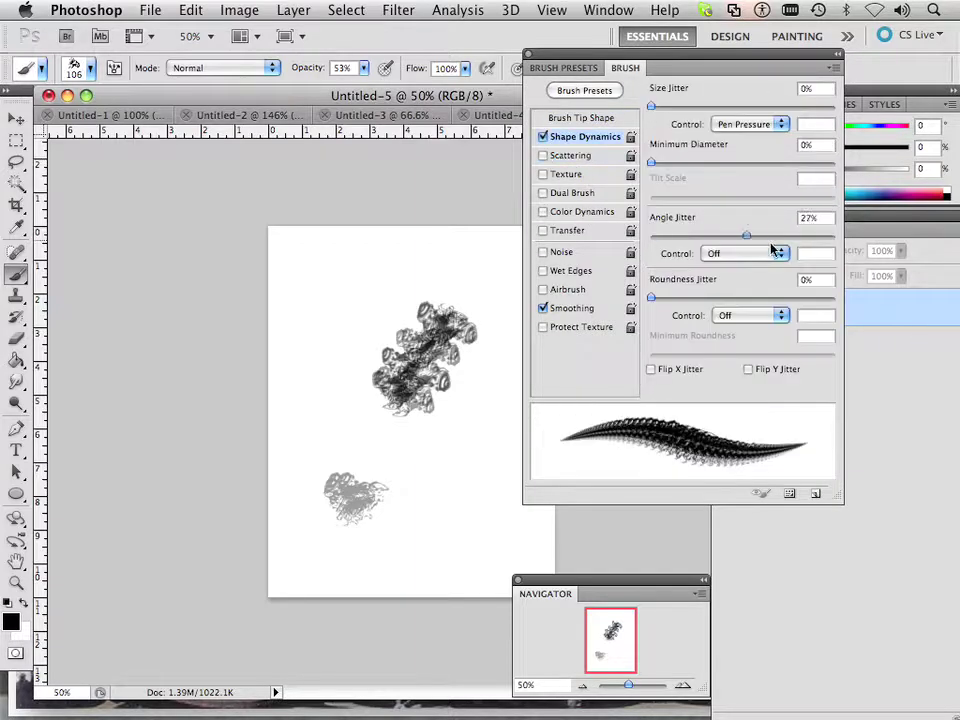
left_click_drag(771, 249, 829, 246)
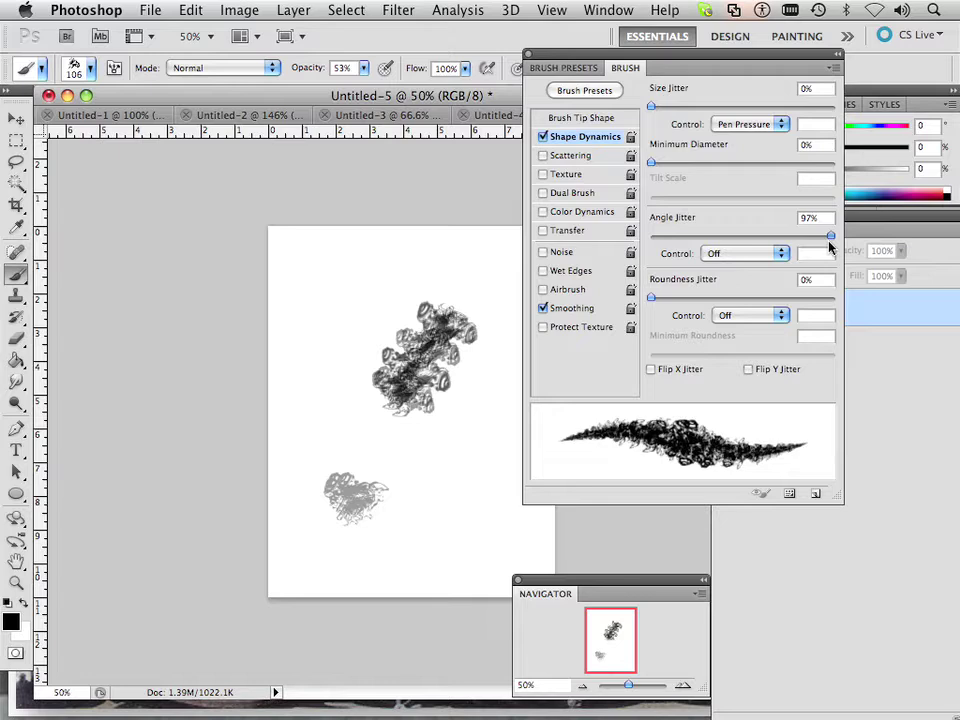
Widen brush spacing to 49% and paint junk strokes left of and below the large blob.
left_click(577, 119)
left_click_drag(672, 351, 695, 360)
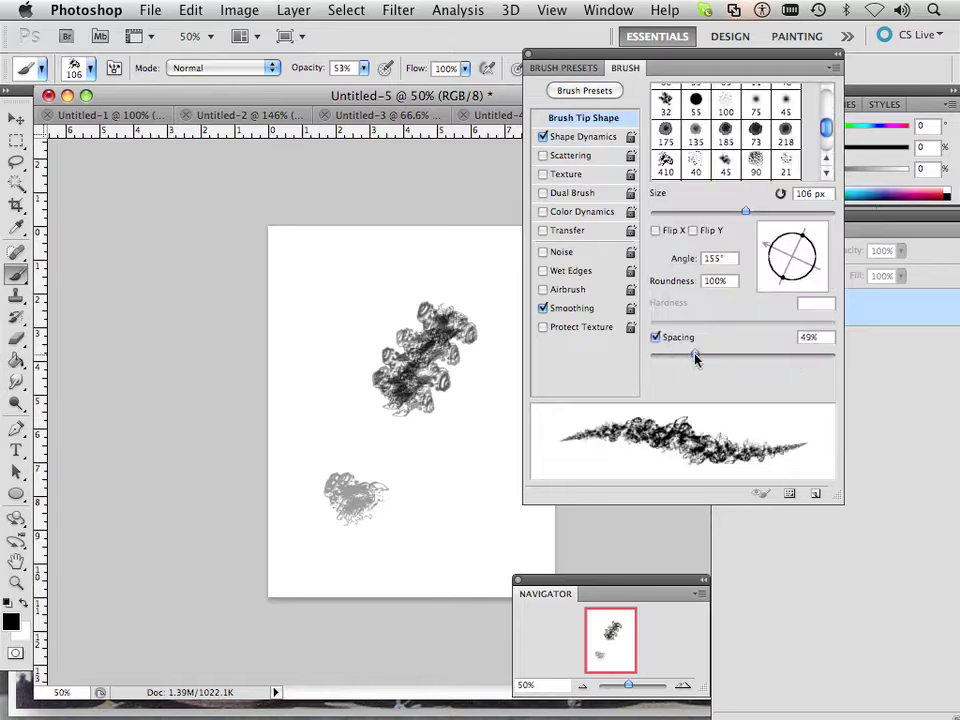
mouse_move(370, 298)
left_mouse_down()
mouse_move(360, 357)
mouse_move(363, 319)
mouse_move(328, 339)
mouse_move(342, 299)
mouse_move(358, 297)
mouse_move(343, 321)
mouse_move(358, 379)
mouse_move(343, 367)
mouse_move(358, 374)
mouse_move(352, 334)
mouse_move(375, 381)
mouse_move(340, 349)
mouse_move(348, 321)
mouse_move(340, 360)
left_mouse_up()
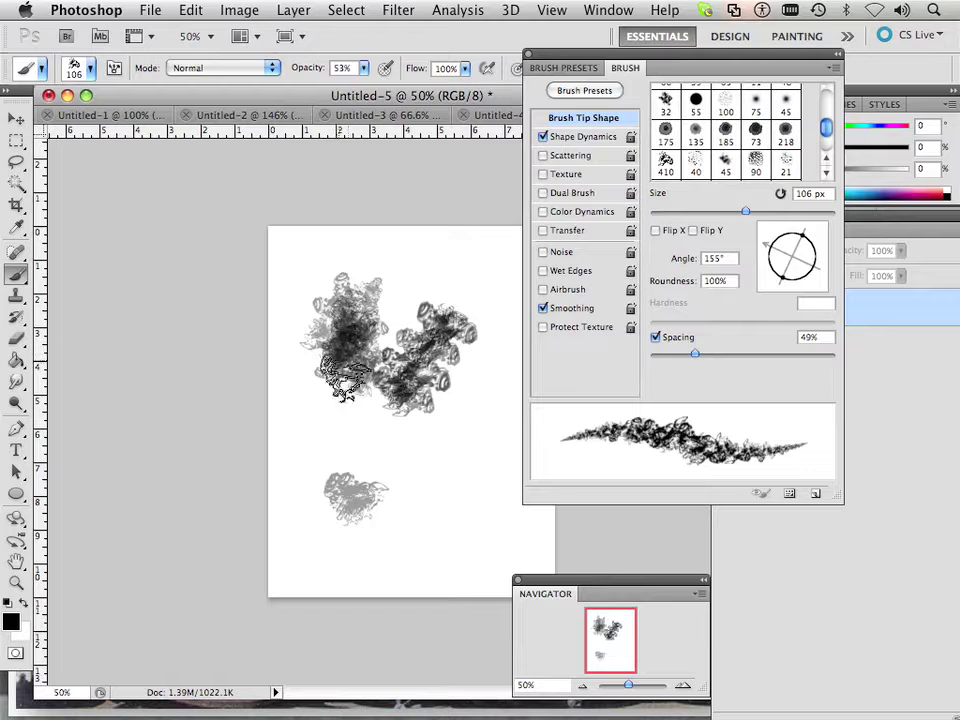
mouse_move(380, 441)
left_mouse_down()
mouse_move(451, 498)
mouse_move(476, 440)
mouse_move(486, 530)
mouse_move(404, 468)
mouse_move(431, 543)
mouse_move(394, 476)
mouse_move(454, 513)
mouse_move(461, 542)
mouse_move(434, 530)
mouse_move(378, 583)
mouse_move(426, 558)
mouse_move(396, 563)
mouse_move(436, 576)
mouse_move(456, 543)
mouse_move(486, 566)
mouse_move(444, 536)
mouse_move(436, 508)
mouse_move(458, 456)
mouse_move(431, 473)
mouse_move(424, 453)
mouse_move(404, 480)
mouse_move(364, 488)
mouse_move(354, 501)
mouse_move(395, 525)
mouse_move(424, 466)
mouse_move(424, 478)
mouse_move(468, 448)
mouse_move(504, 396)
mouse_move(474, 448)
mouse_move(486, 403)
mouse_move(406, 453)
mouse_move(384, 426)
mouse_move(366, 480)
left_mouse_up()
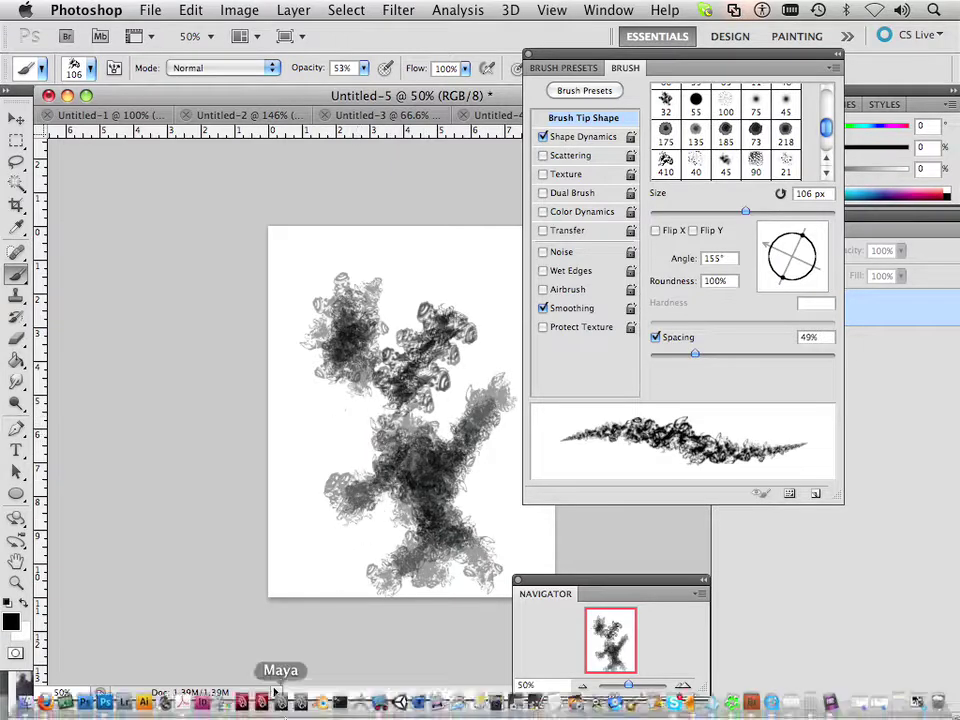
In Firefox, go back and run a Google Images search for 'clipart'.
left_click(45, 702)
left_click(31, 59)
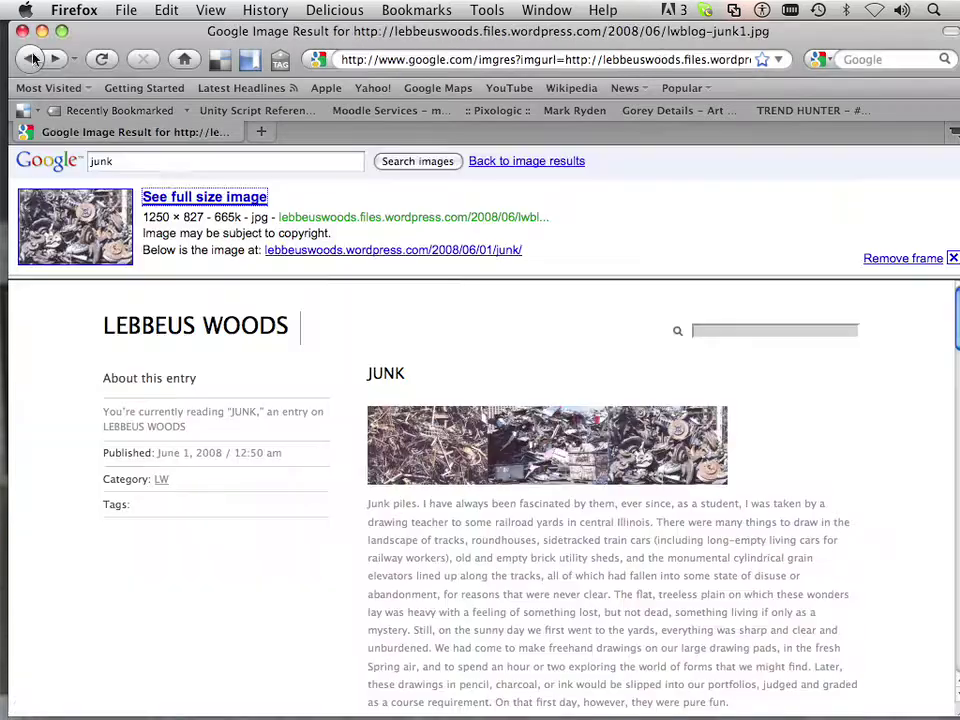
left_click(148, 161)
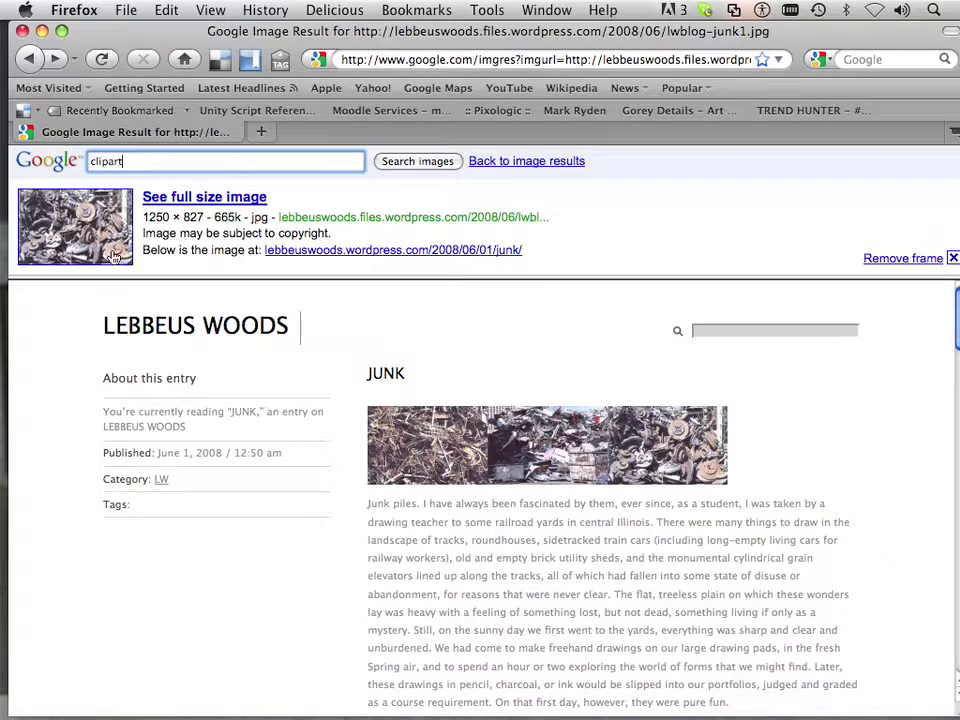
type("clipart")
key("Return")
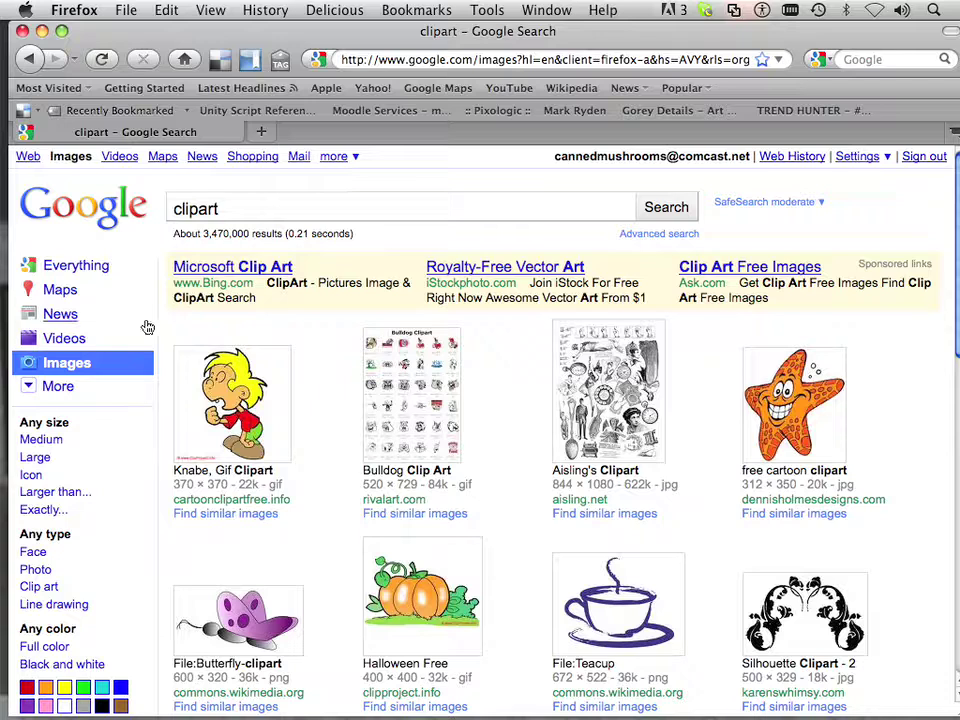
Open the silhouette flourish clipart at full size and copy the image.
scroll(605, 530, "down", 3)
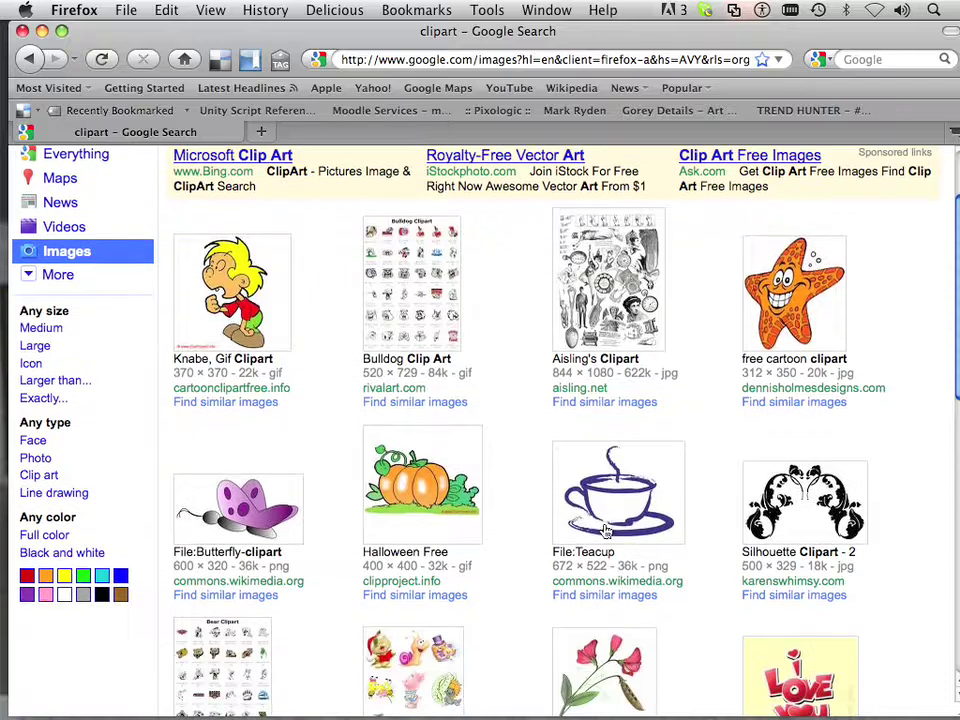
left_click(827, 530)
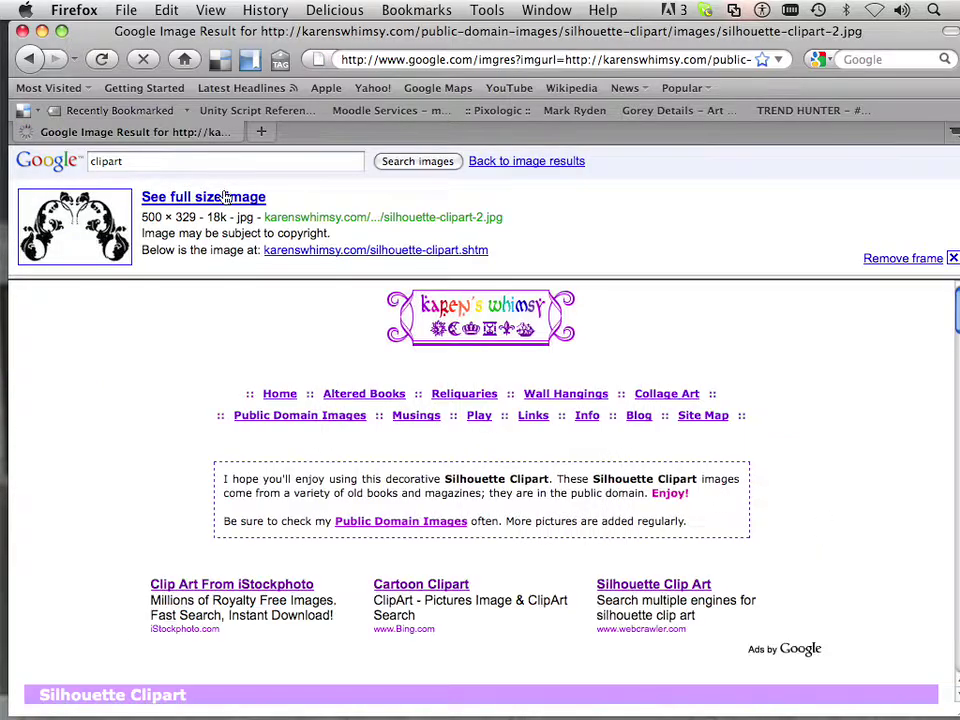
left_click(225, 197)
right_click(214, 274)
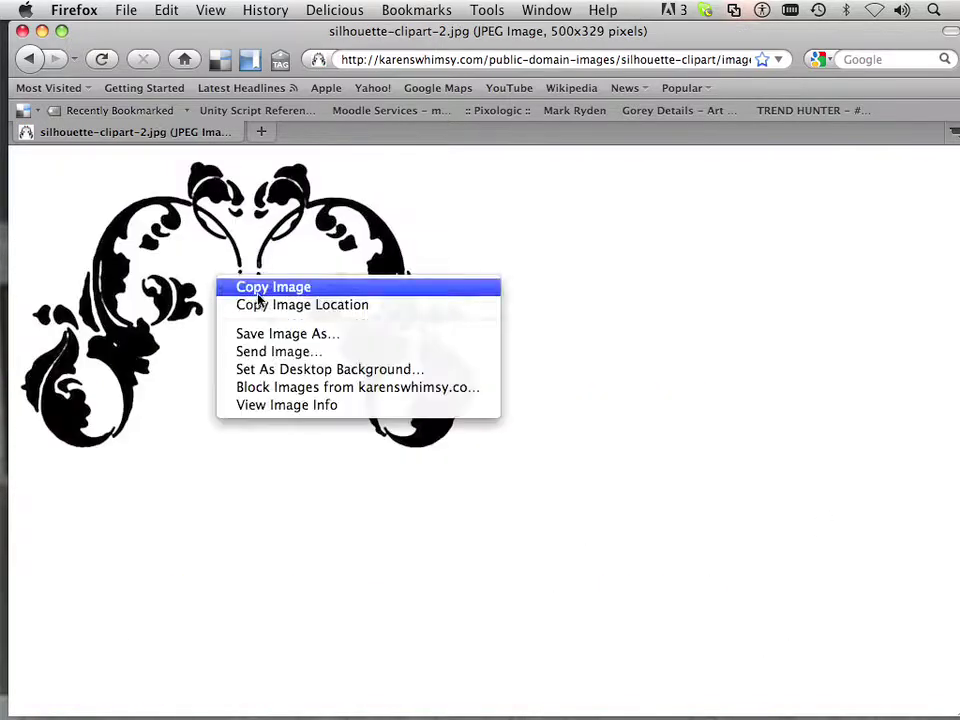
left_click(287, 284)
Create a new Photoshop document and paste the flourish into it, accepting the profile conversion.
mouse_move(336, 702)
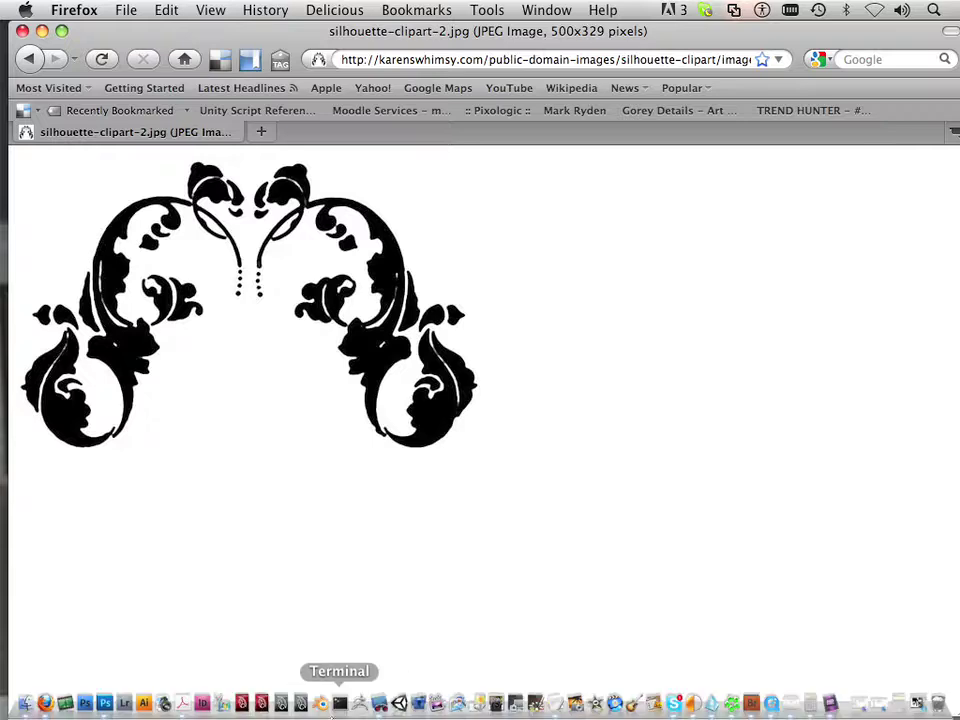
left_click(104, 702)
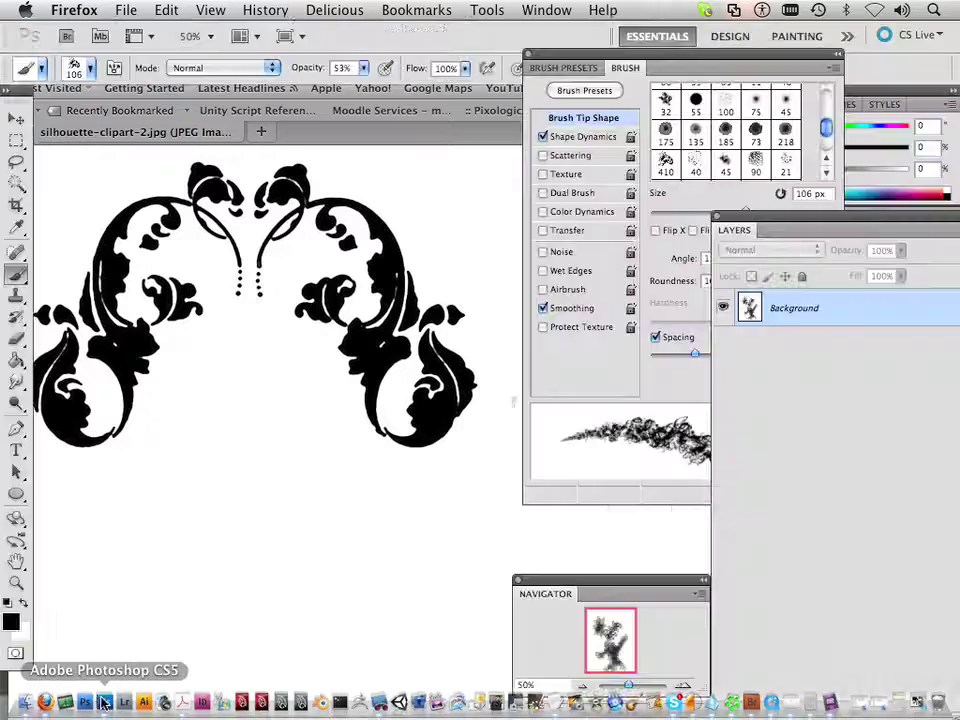
left_click(150, 10)
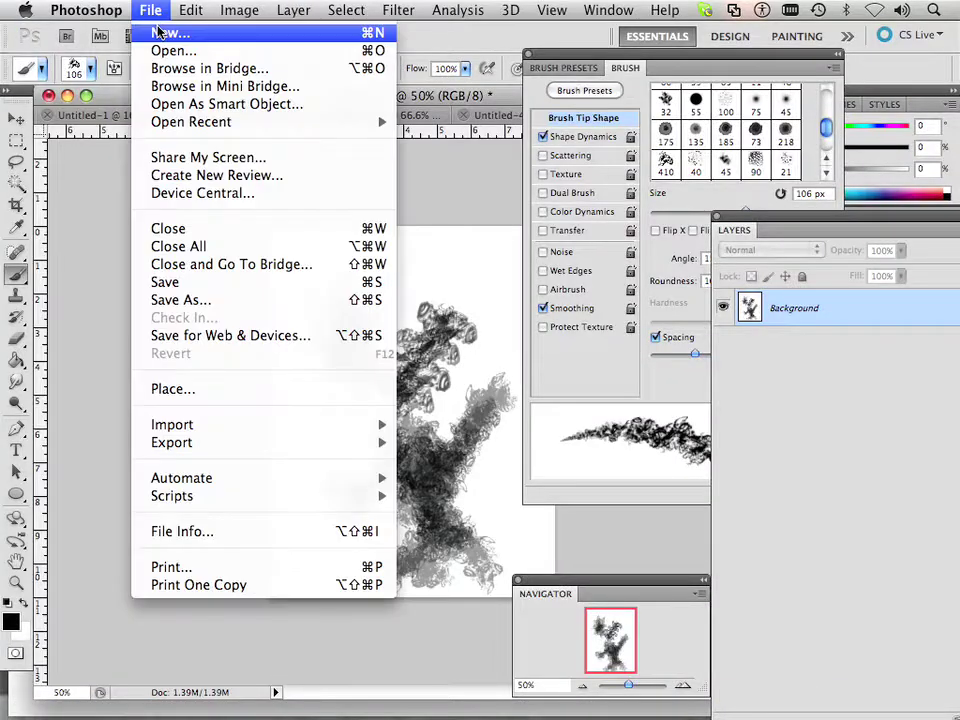
left_click(170, 32)
left_click(572, 146)
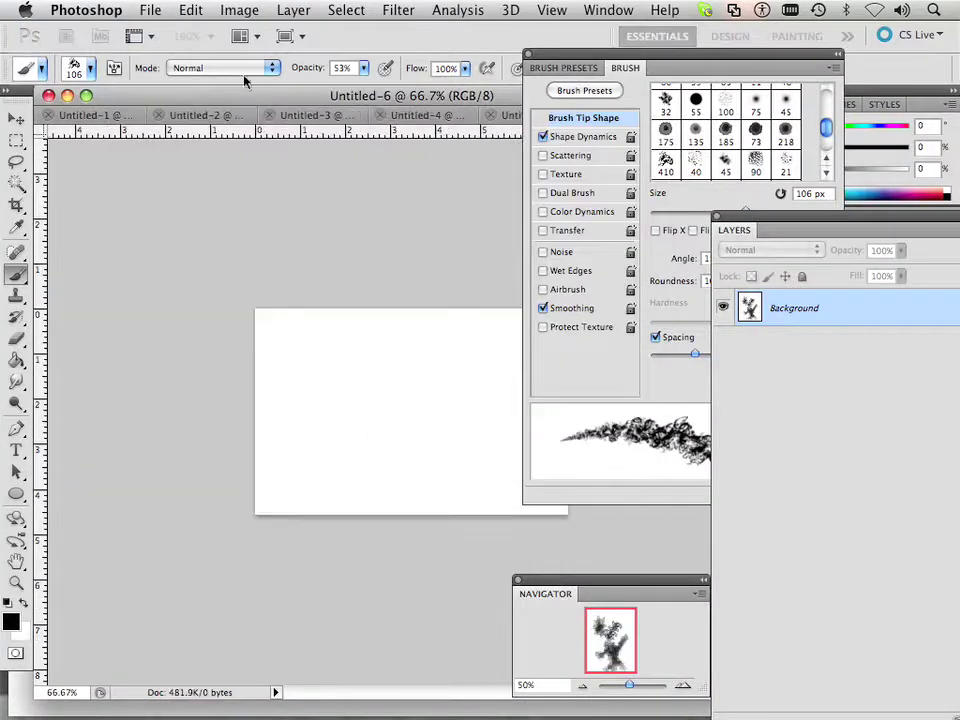
left_click(191, 10)
left_click(207, 193)
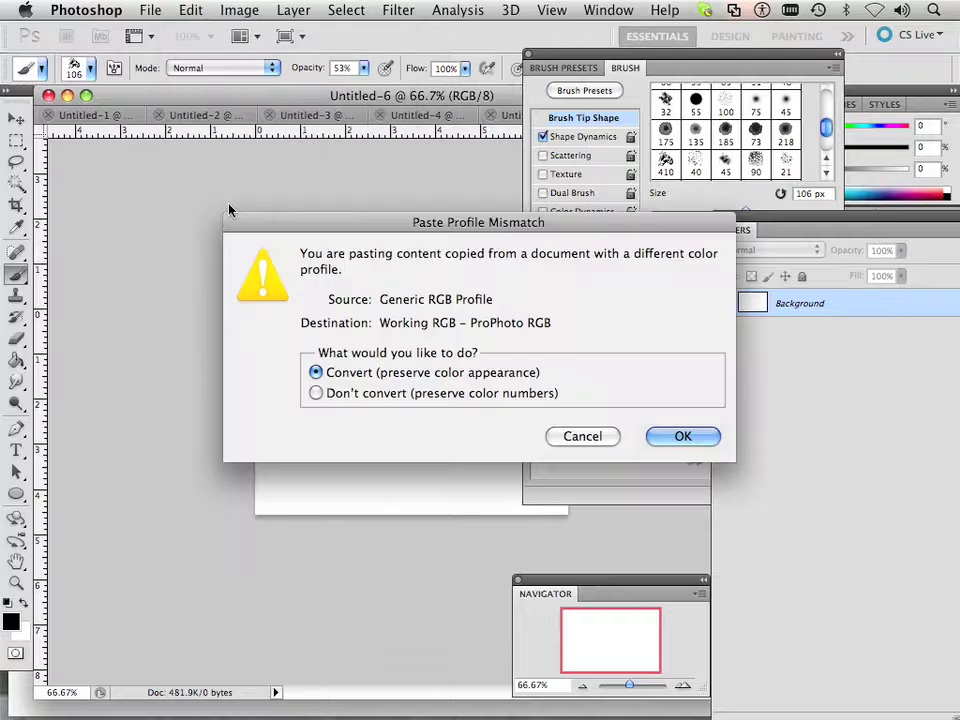
left_click(680, 438)
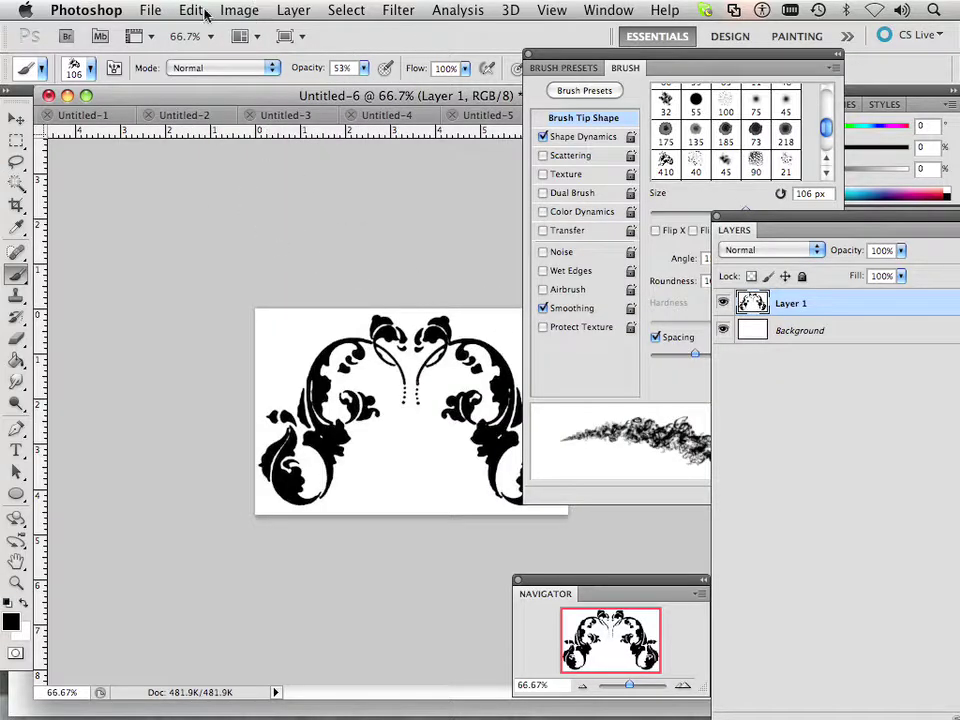
Resize the canvas to a square 6.944 × 6.944 inches.
left_click(294, 10)
mouse_move(236, 12)
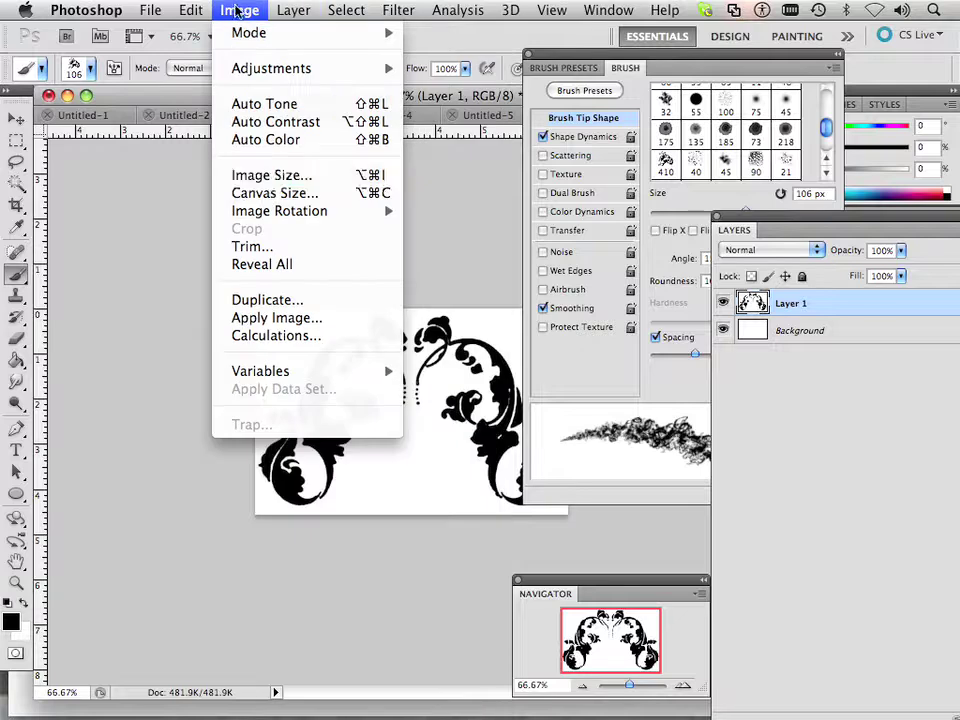
left_click(262, 193)
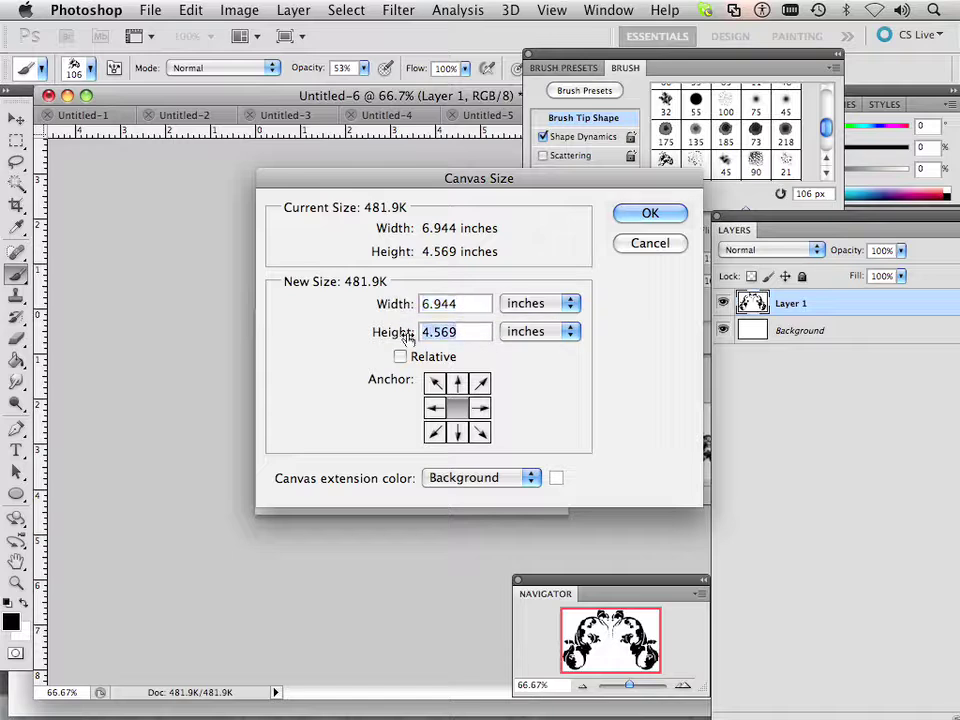
left_click(643, 215)
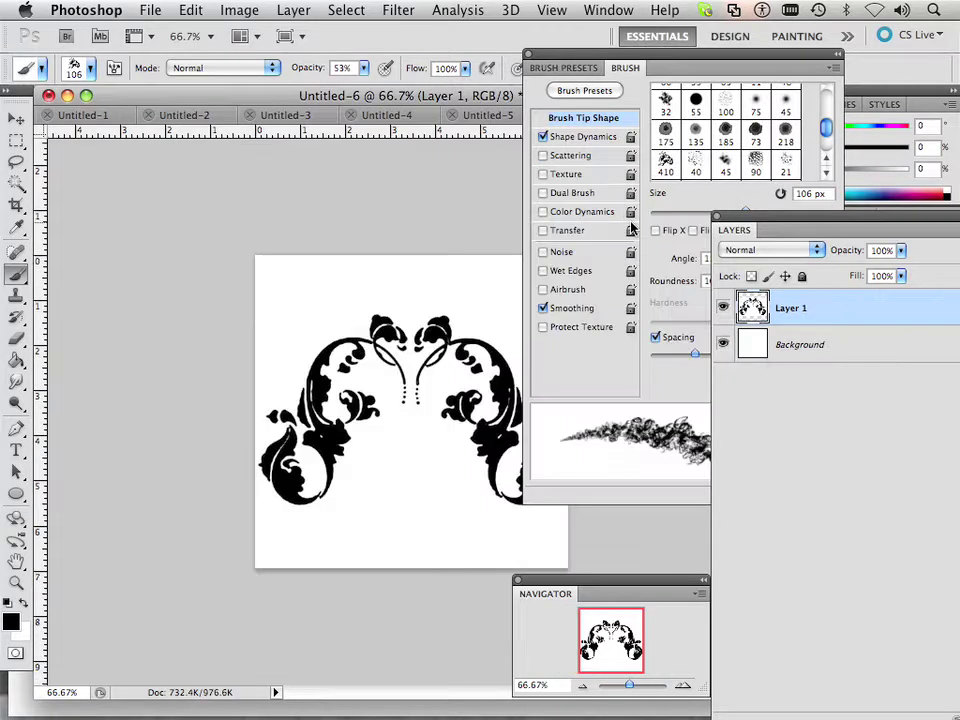
Define a brush preset named 'flor1' from the flourish, then switch back to Untitled-5.
left_click(16, 140)
left_click(186, 9)
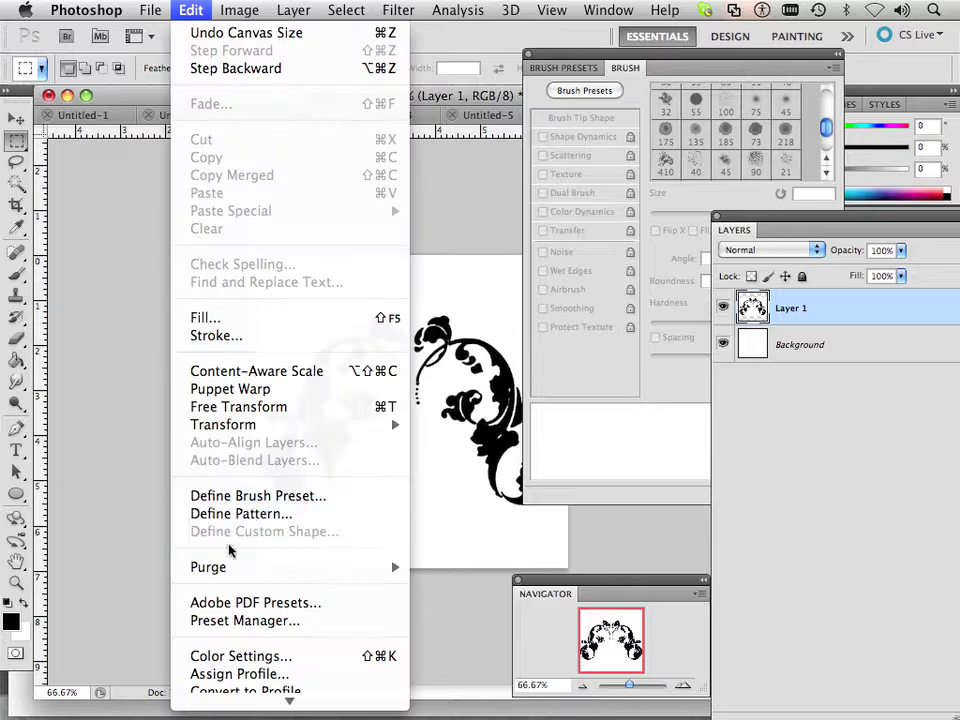
left_click(240, 495)
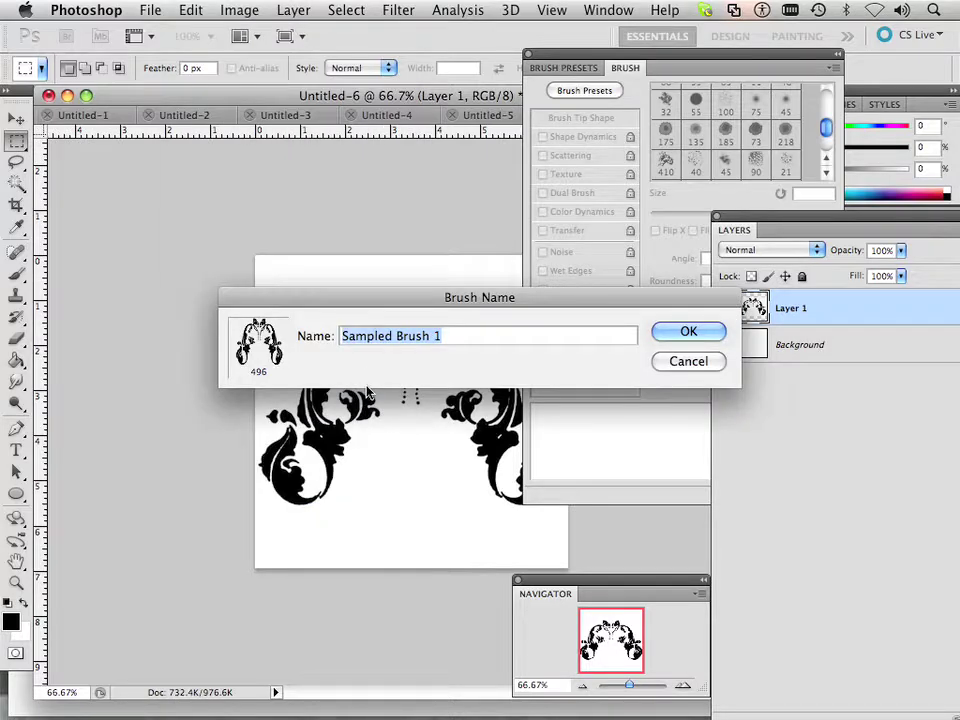
type("flor1")
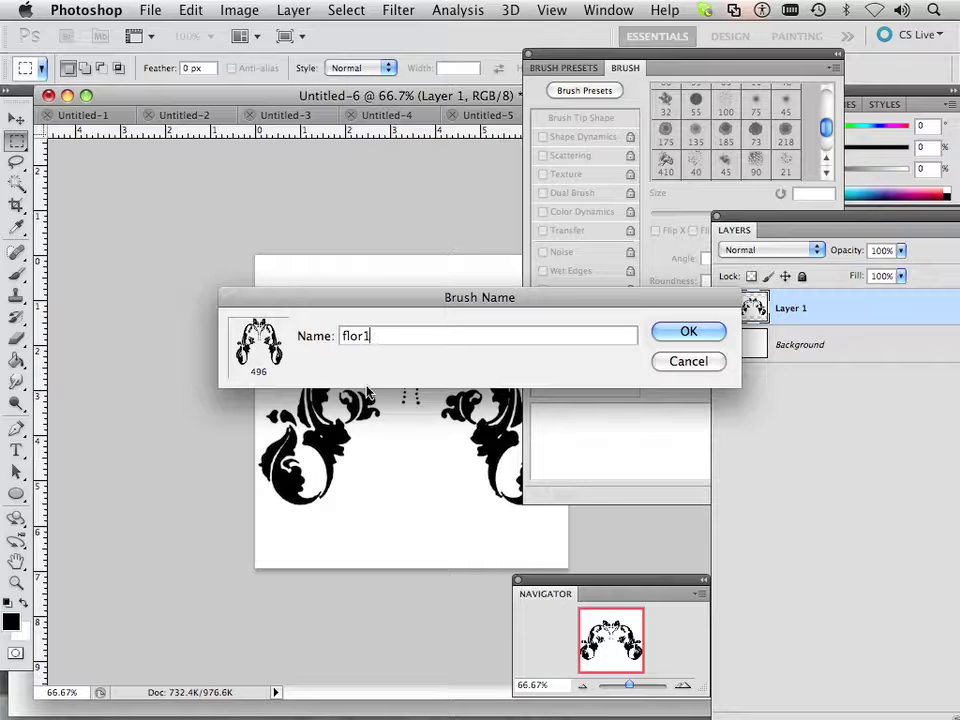
left_click(670, 334)
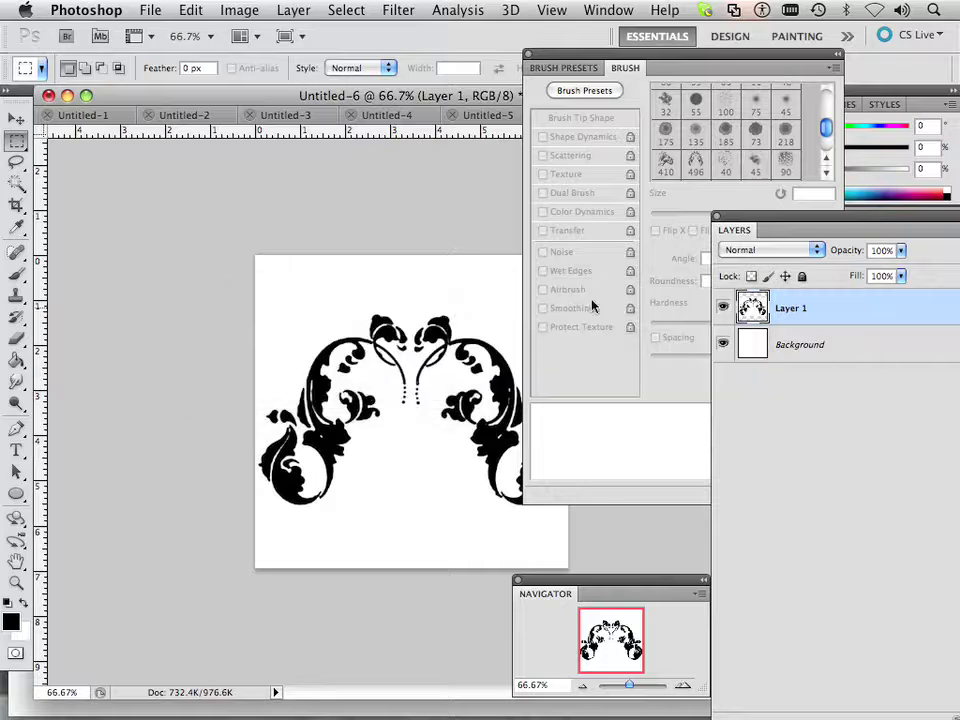
left_click(481, 117)
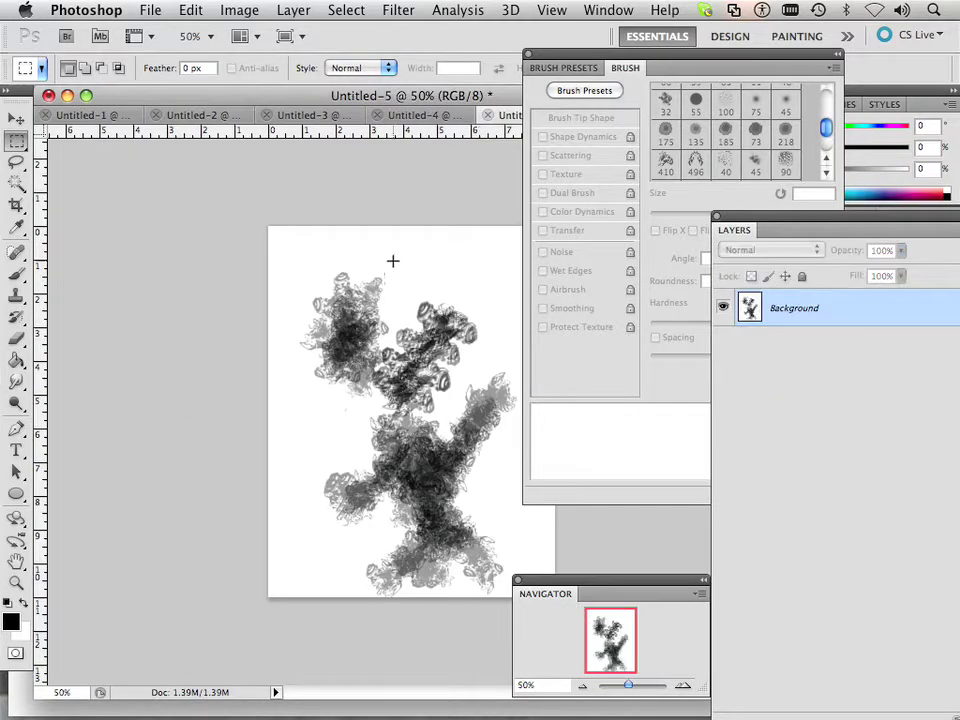
Pick the 496 px flor1 brush and stamp two grey flourishes over the canvas top.
left_click(17, 272)
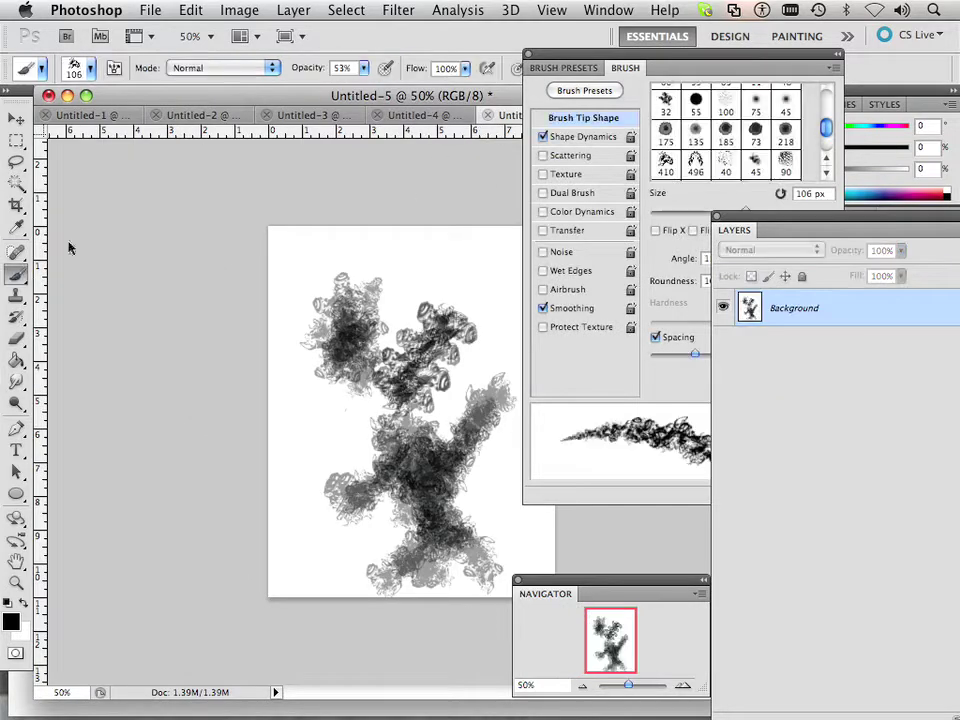
left_click(86, 68)
left_click(45, 290)
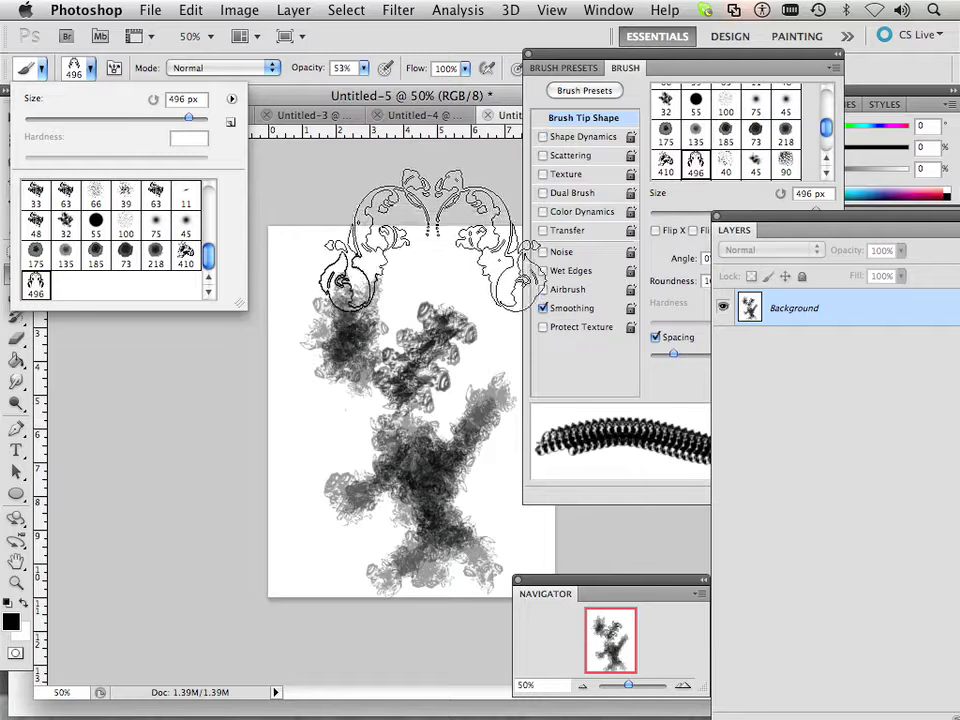
left_click(430, 285)
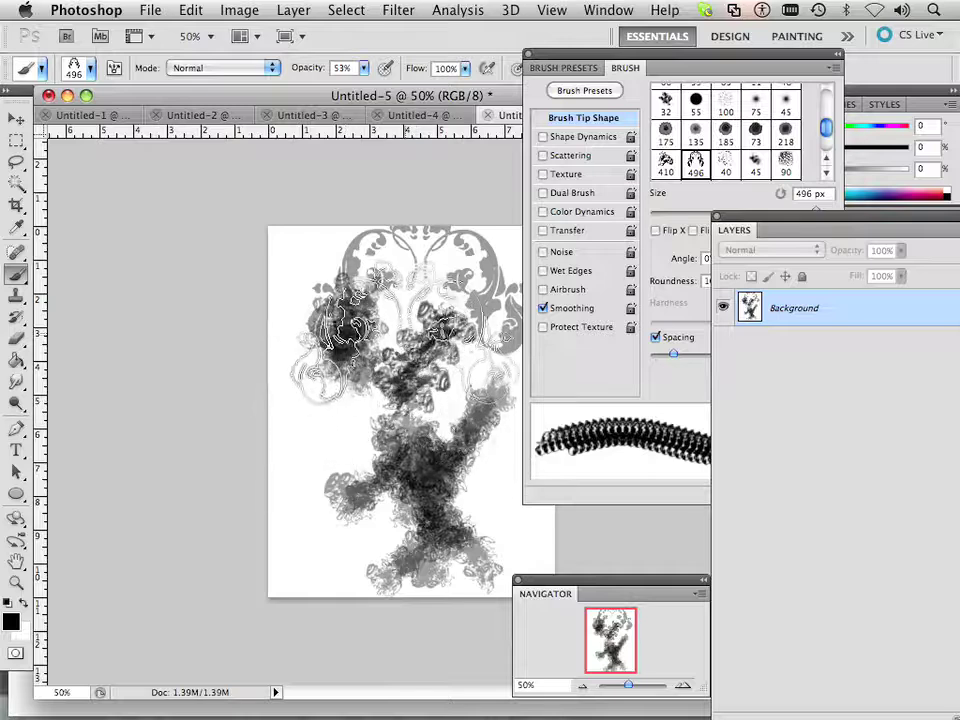
left_click(395, 310)
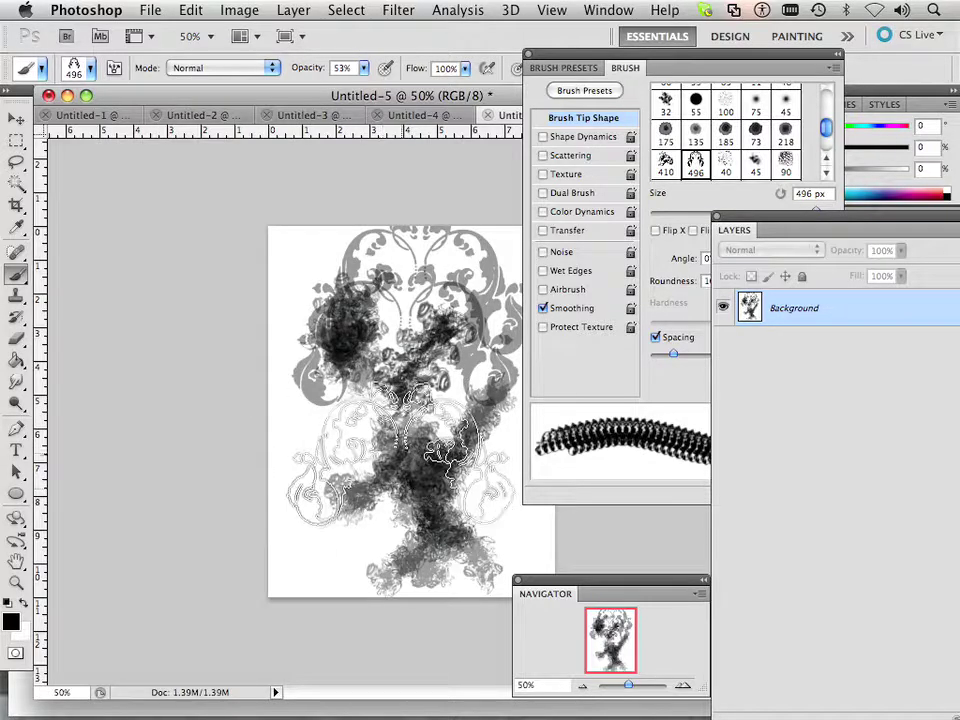